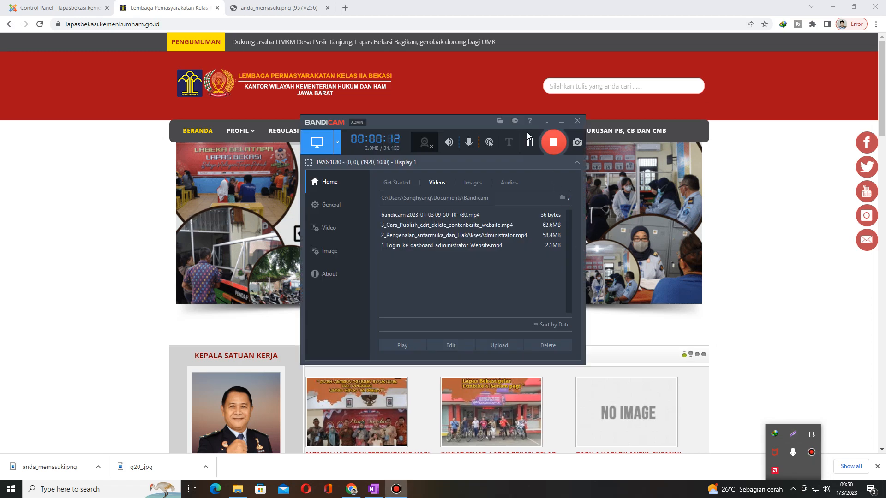
click(554, 143)
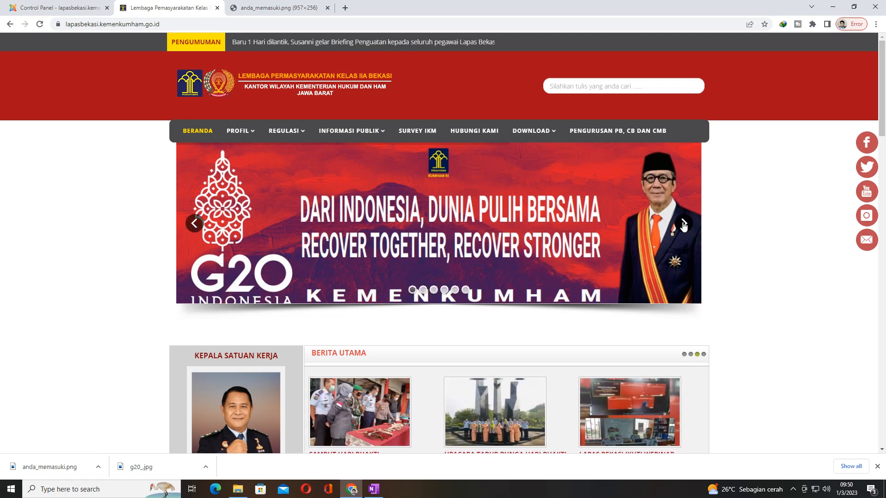
Step: View the homepage's header slider banners and the standalone anda_memasuki.png image, returning to the homepage
click(684, 224)
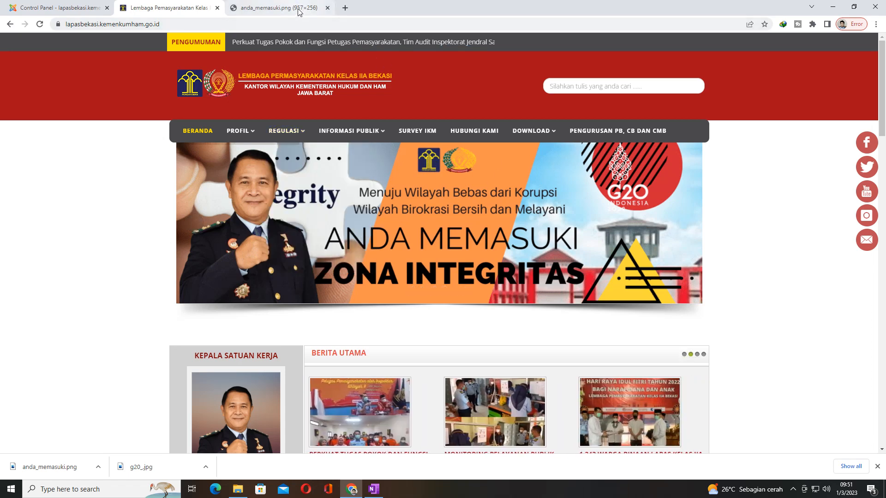
mouse_move(300, 11)
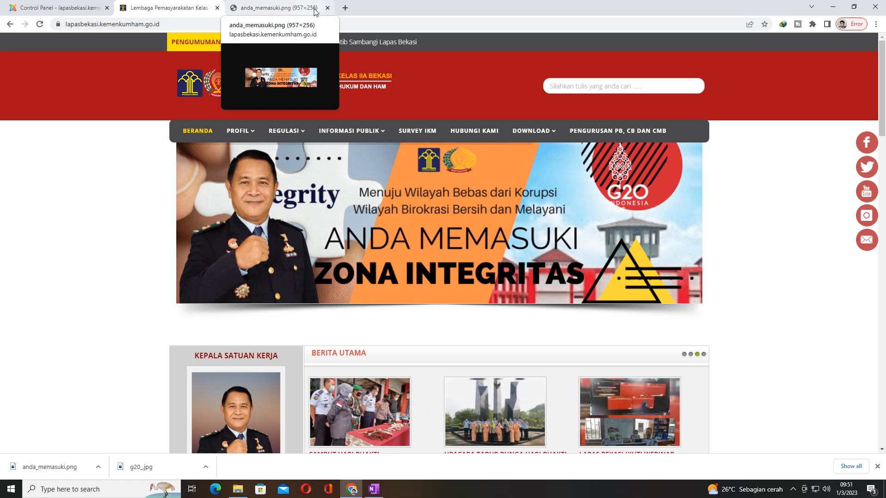
click(315, 11)
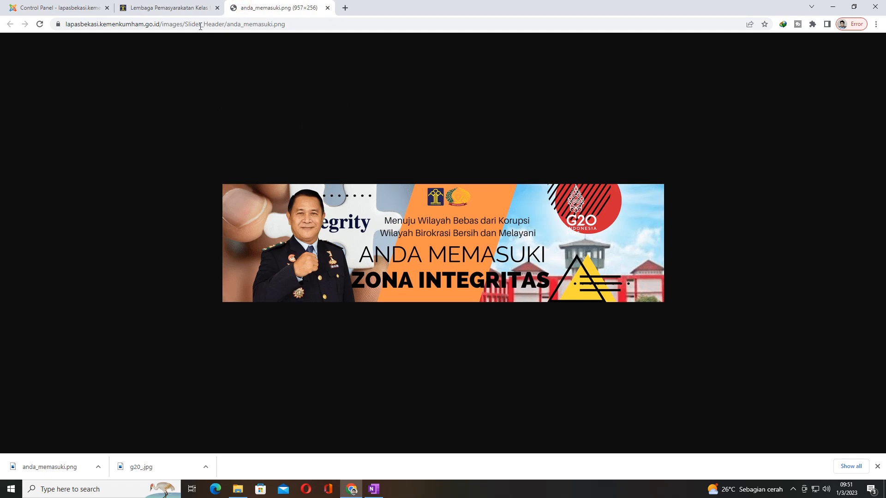
click(167, 9)
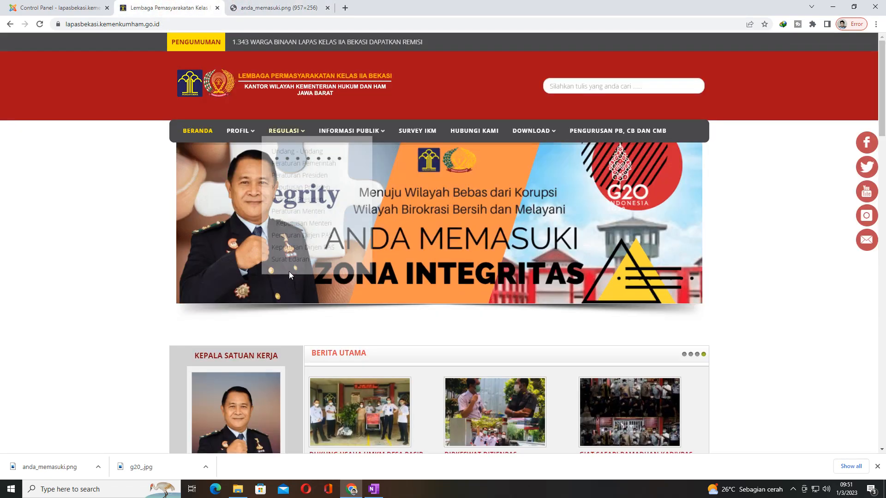
Step: Switch to File Explorer and check the image dimensions of anda_memasuki in the SLIDER_HEADER folder through its detailed properties
click(235, 490)
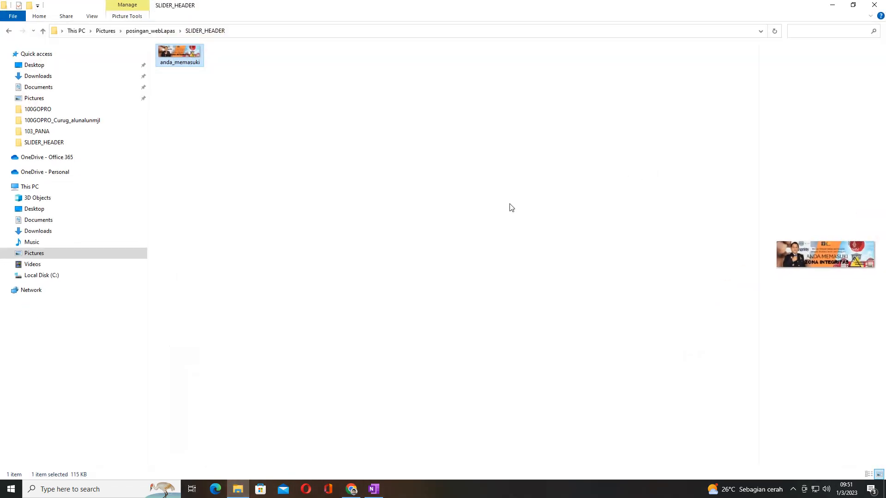
right_click(188, 57)
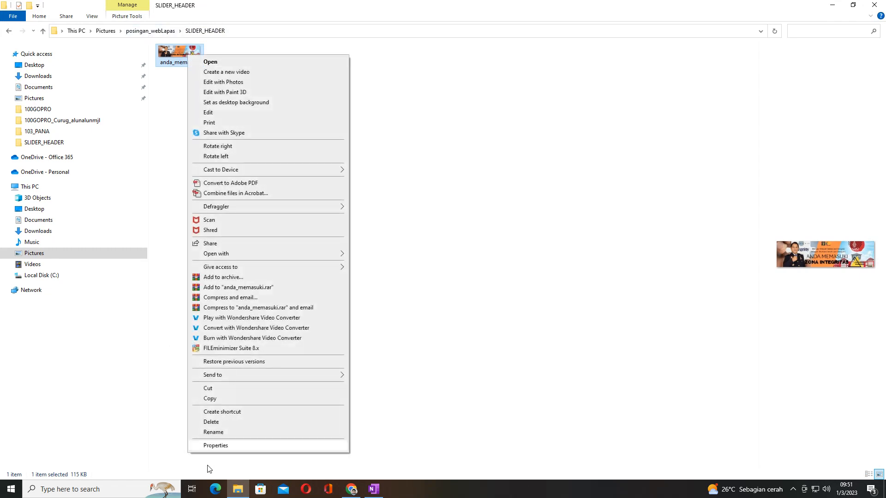
click(218, 450)
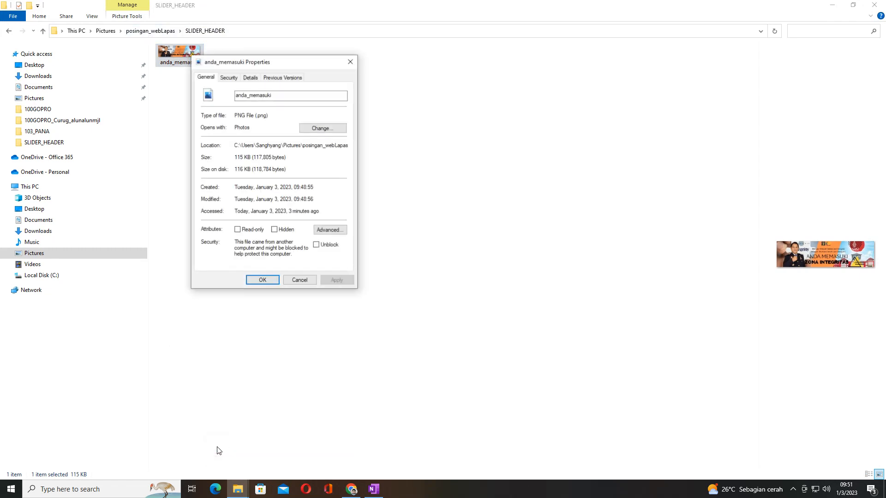
click(249, 78)
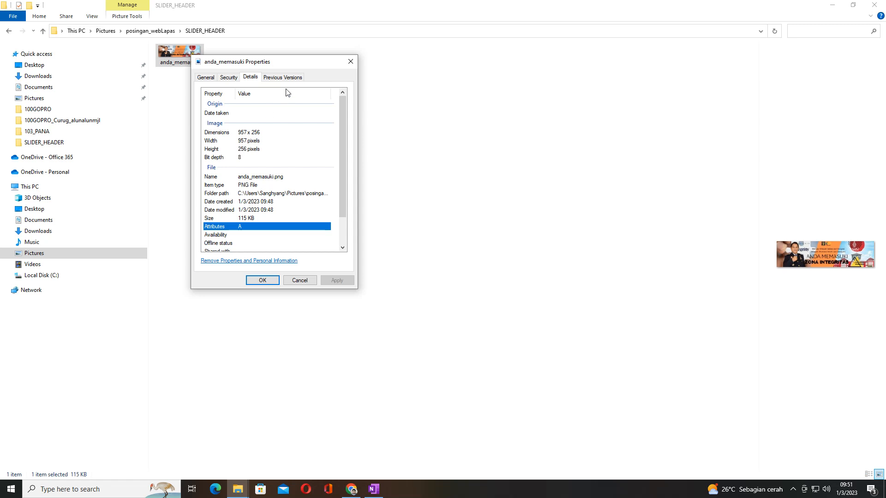
drag(271, 69, 351, 65)
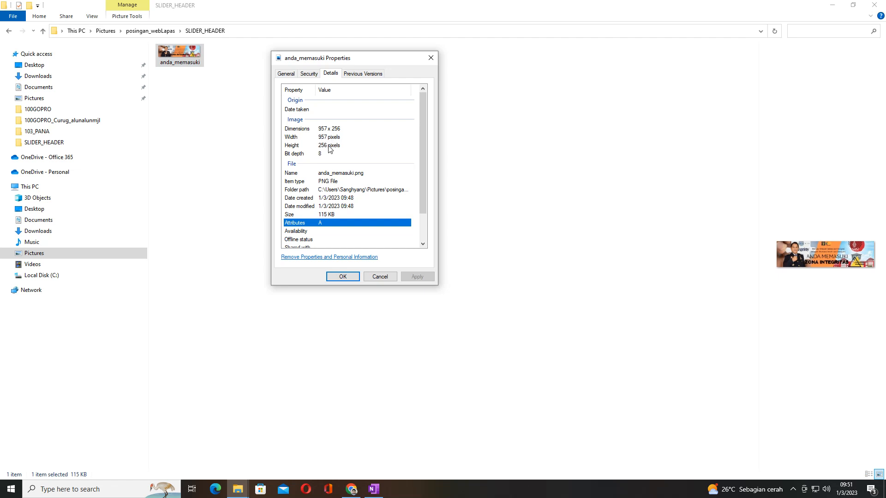
click(431, 59)
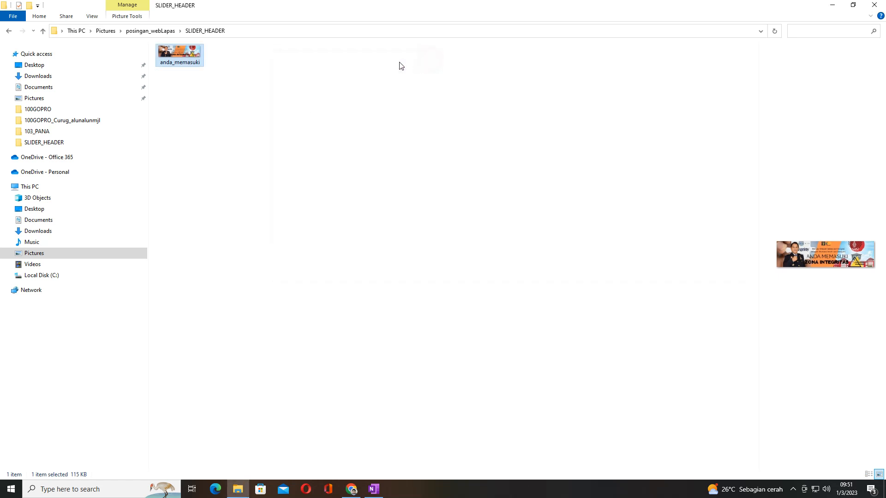
Step: Check the file type and file size of anda_memasuki in its general properties, and switch back to Chrome
right_click(166, 49)
click(193, 440)
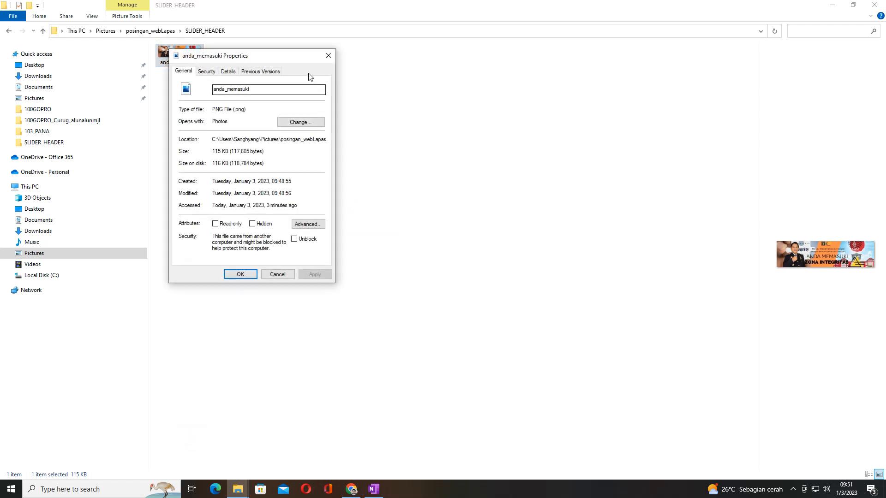
click(329, 56)
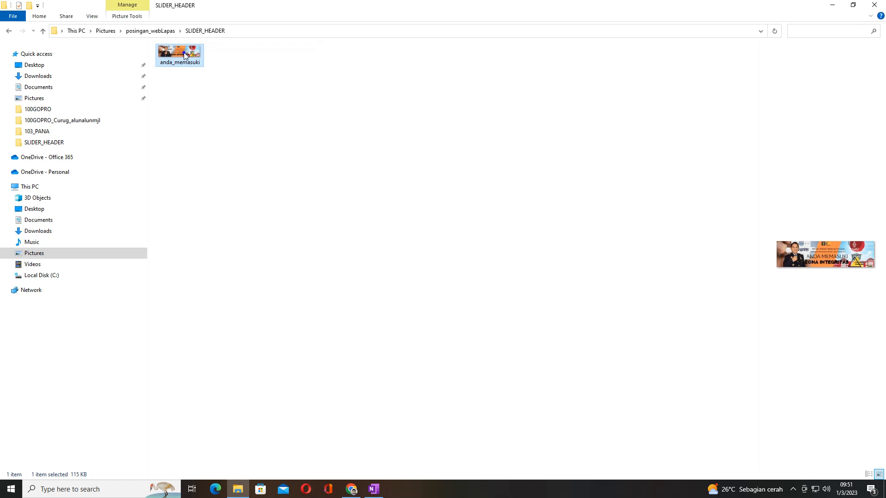
right_click(186, 57)
click(228, 443)
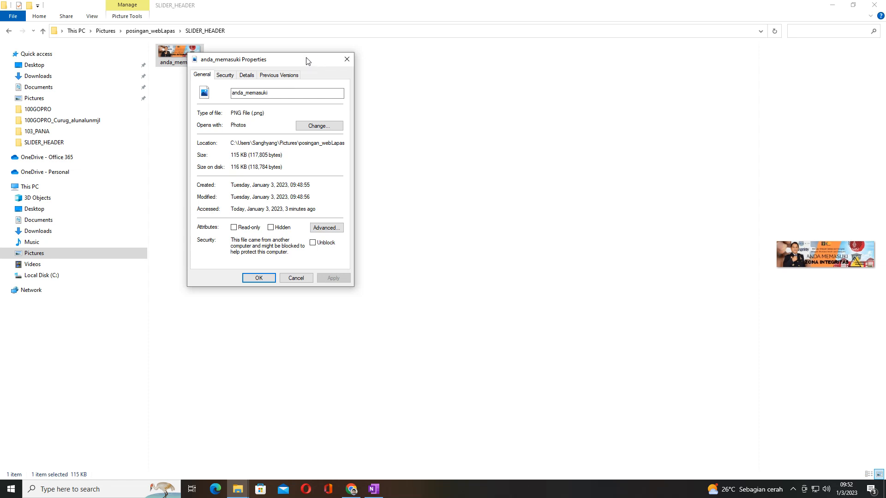
click(346, 62)
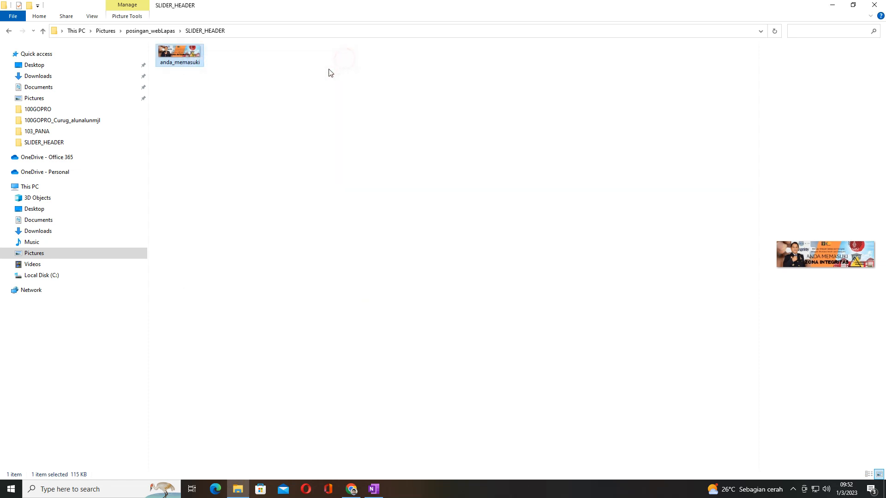
click(350, 489)
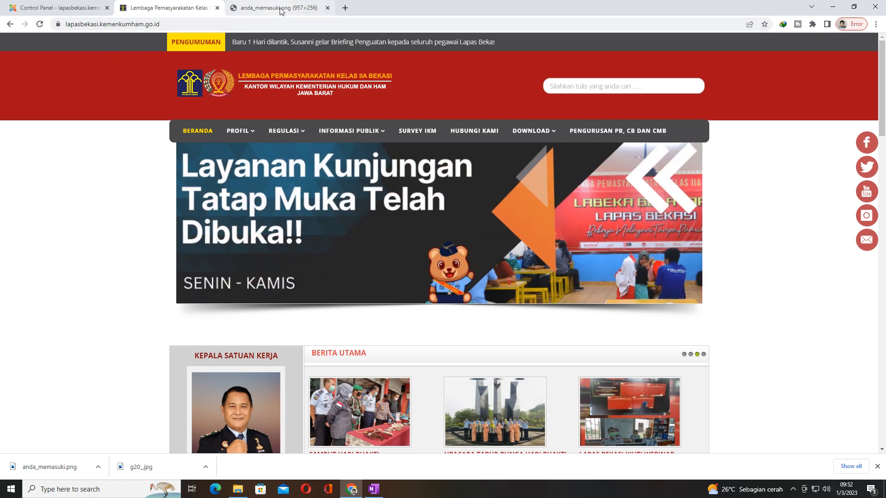
click(165, 22)
key(ctrl+c)
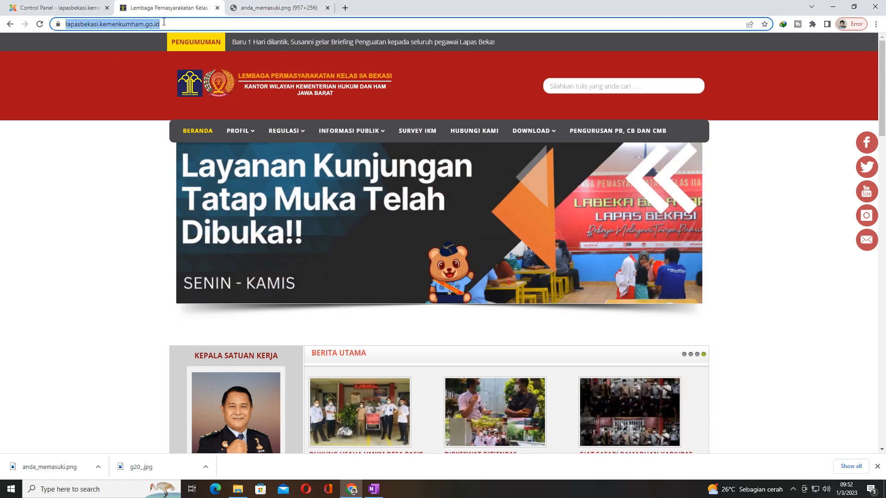
click(345, 8)
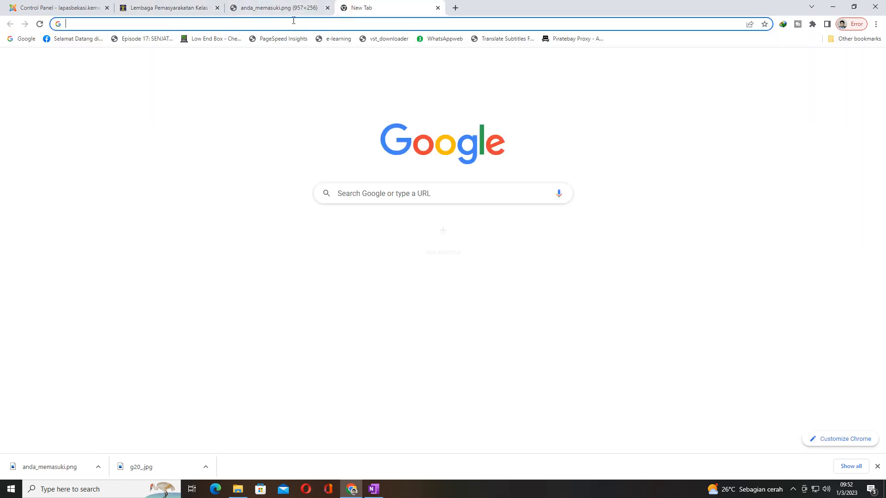
key(ctrl+v)
key(Return)
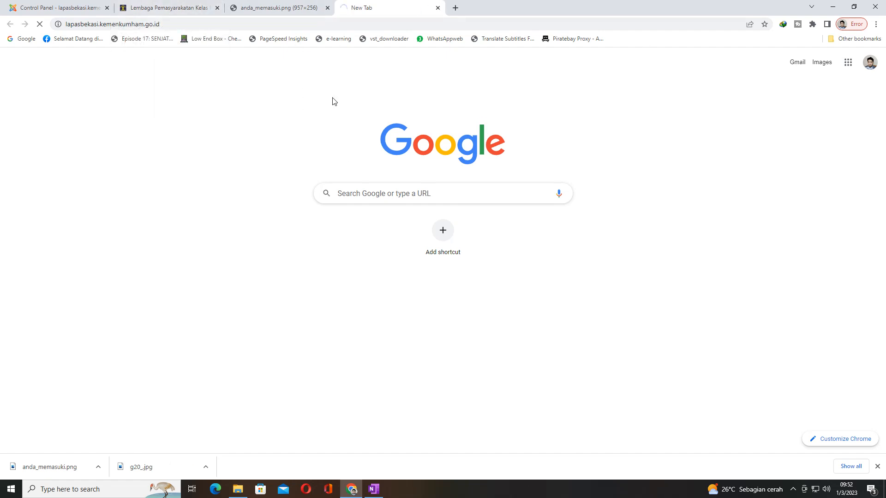
click(438, 8)
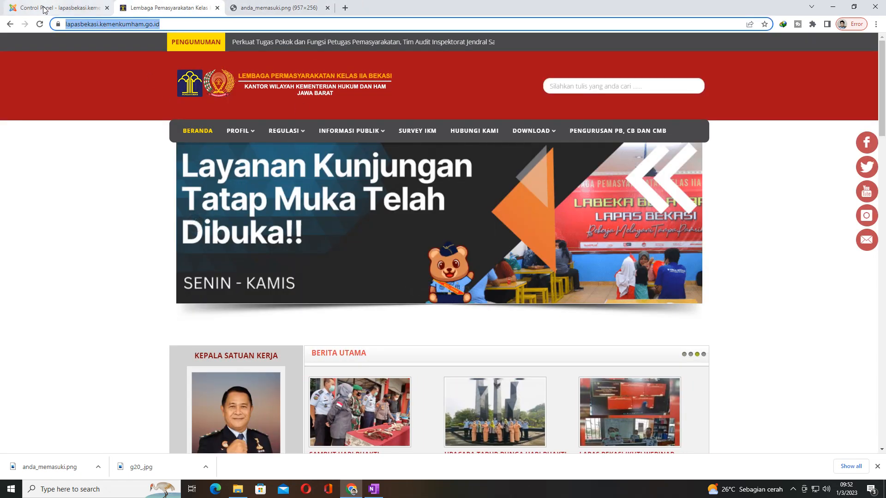
Step: Open the Unite Slider component in the site's Joomla administration and edit the slides of the Slide Atas slider
click(58, 6)
mouse_move(148, 40)
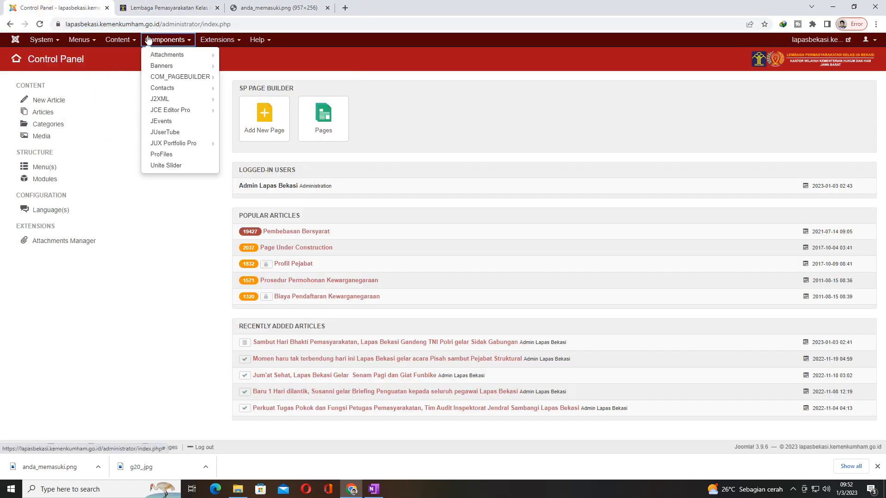
click(180, 326)
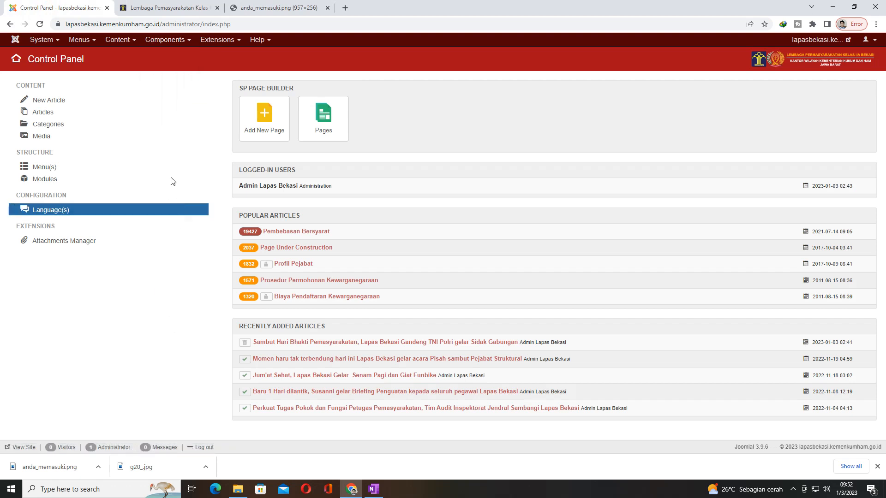
click(178, 45)
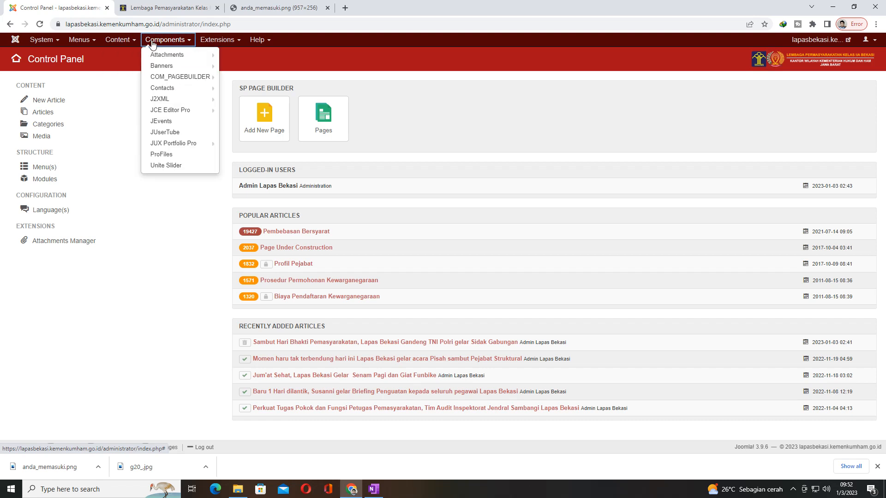
mouse_move(168, 59)
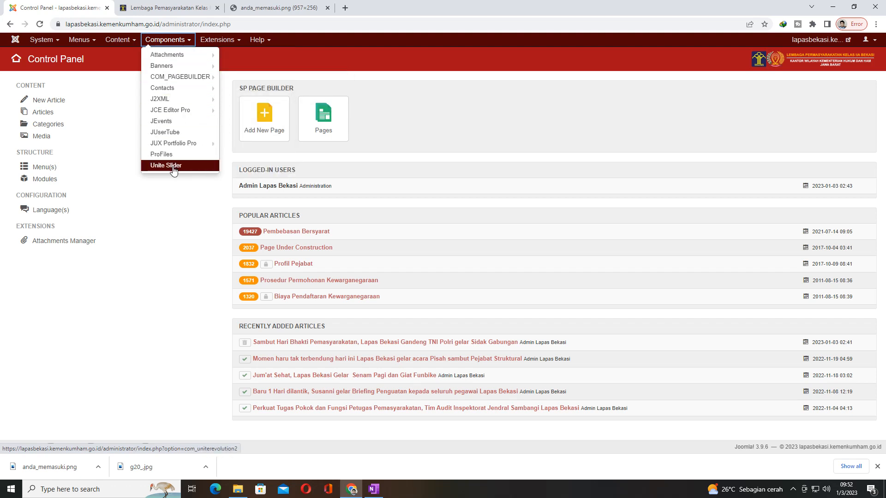
click(174, 167)
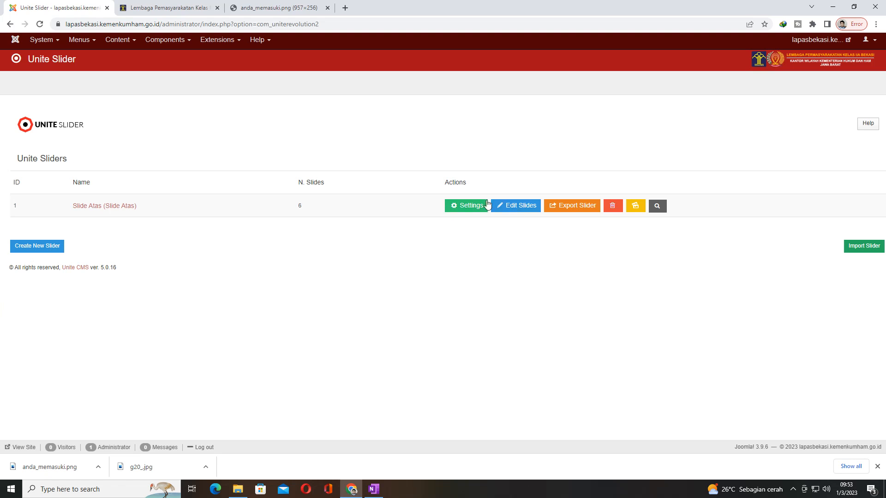
click(510, 206)
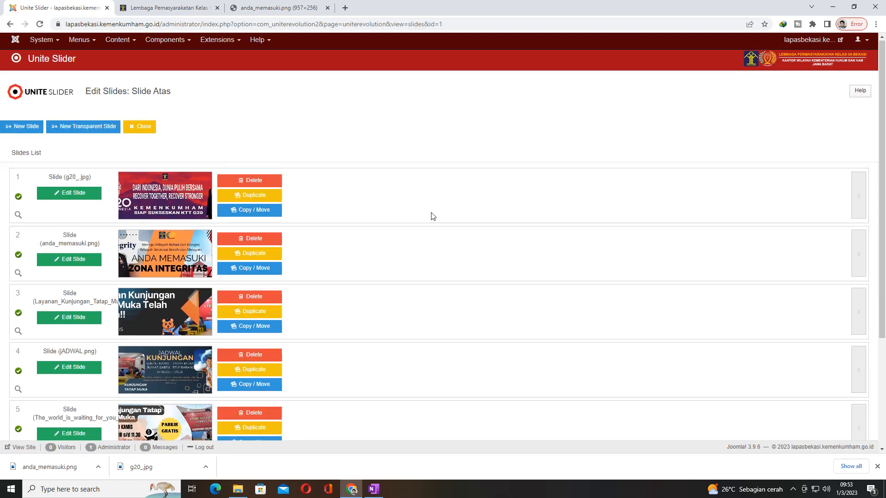
Step: Look through the existing slides in the Slide Atas slides list
scroll(431, 216, down, 4)
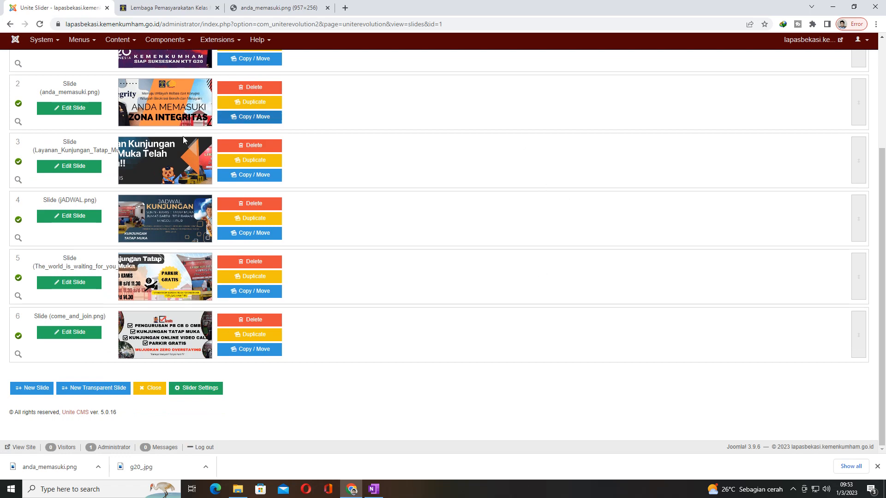
scroll(364, 272, up, 3)
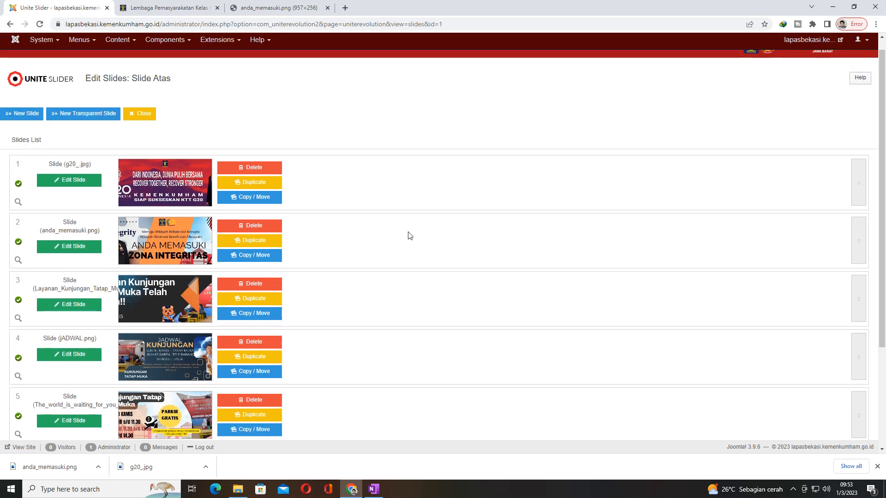
scroll(119, 237, down, 3)
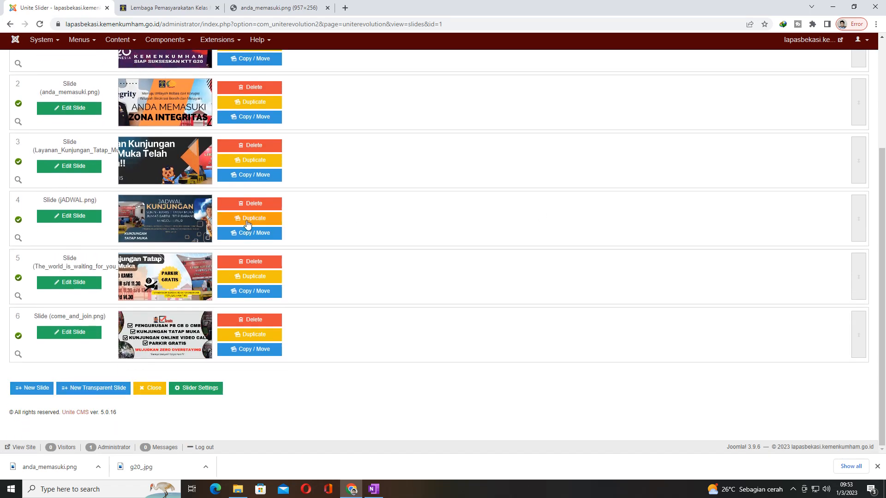
scroll(404, 254, up, 3)
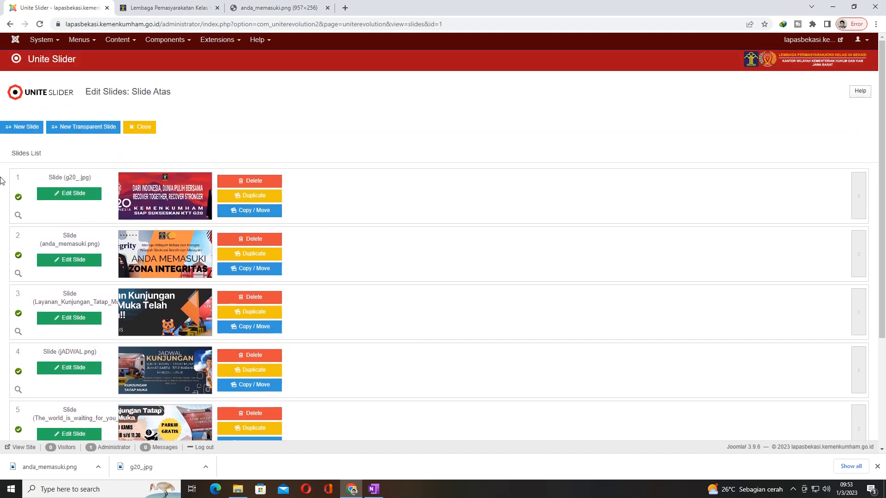
scroll(327, 223, down, 2)
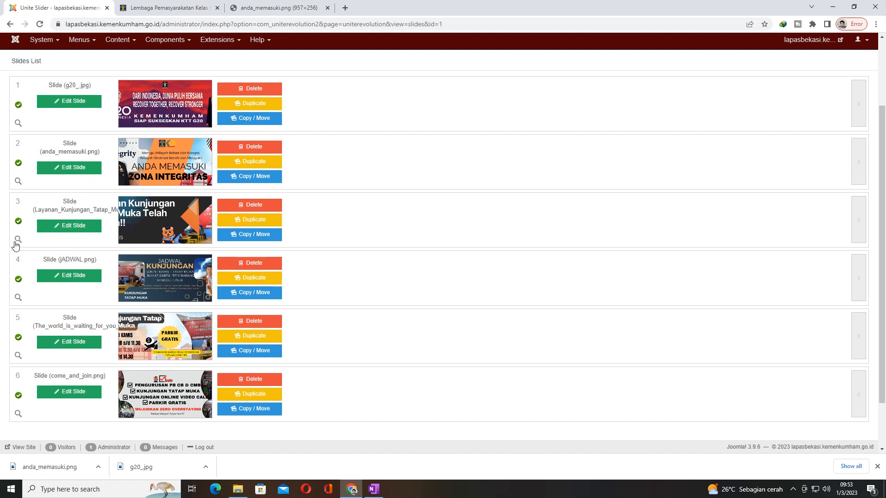
scroll(303, 254, down, 1)
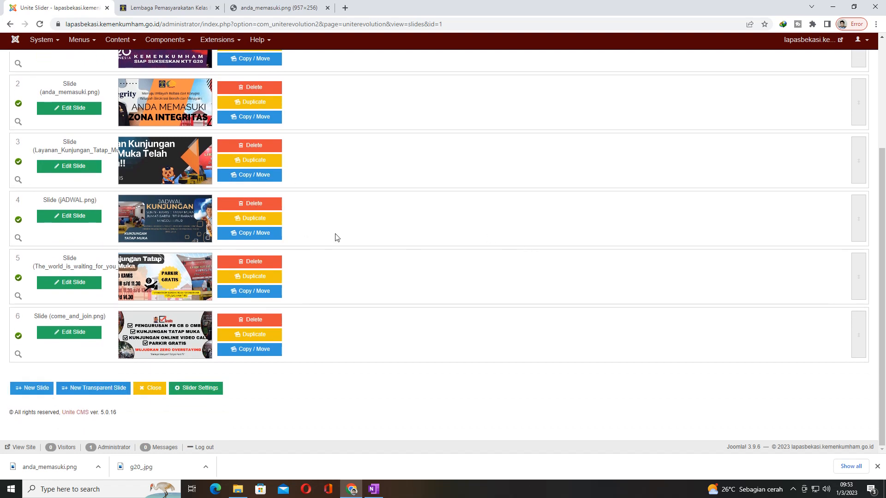
Step: Start a new slide and open the Slider_Header folder in its image picker, down to the file upload area
click(27, 391)
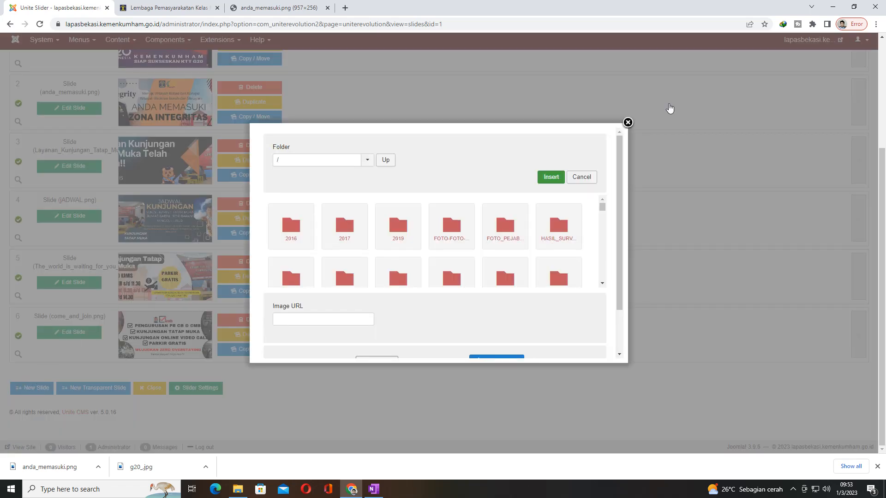
click(628, 123)
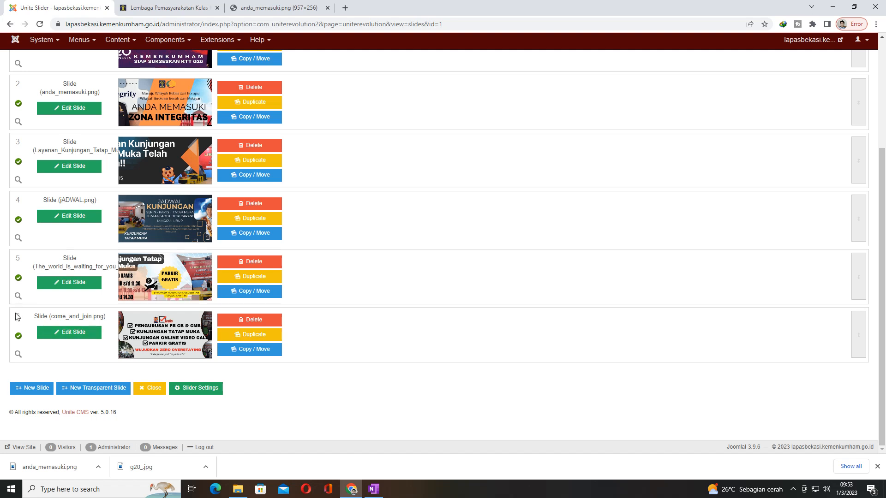
click(36, 388)
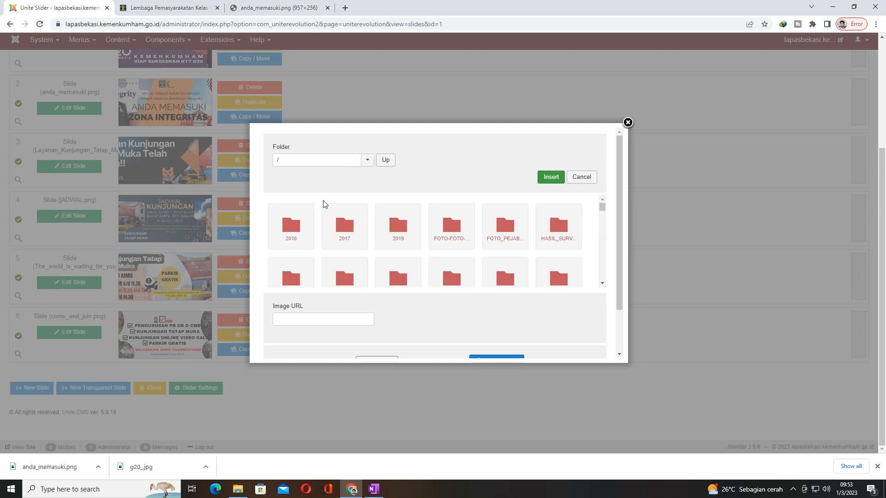
scroll(498, 253, down, 1)
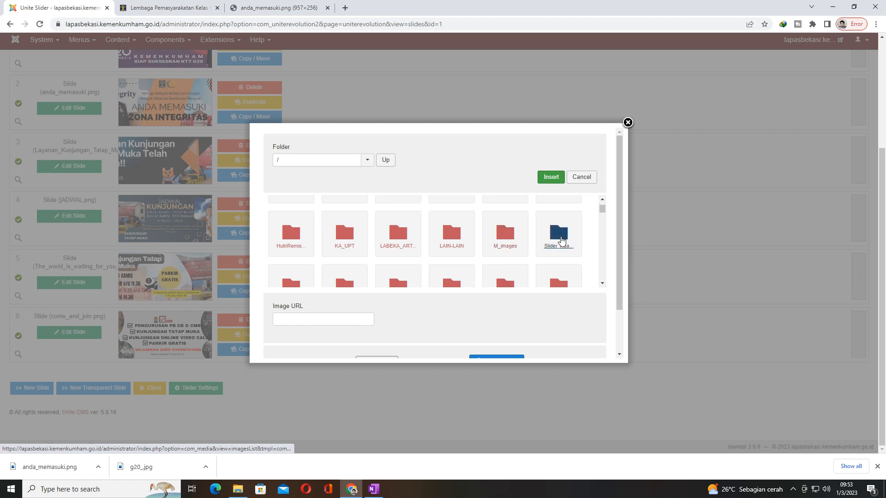
click(564, 244)
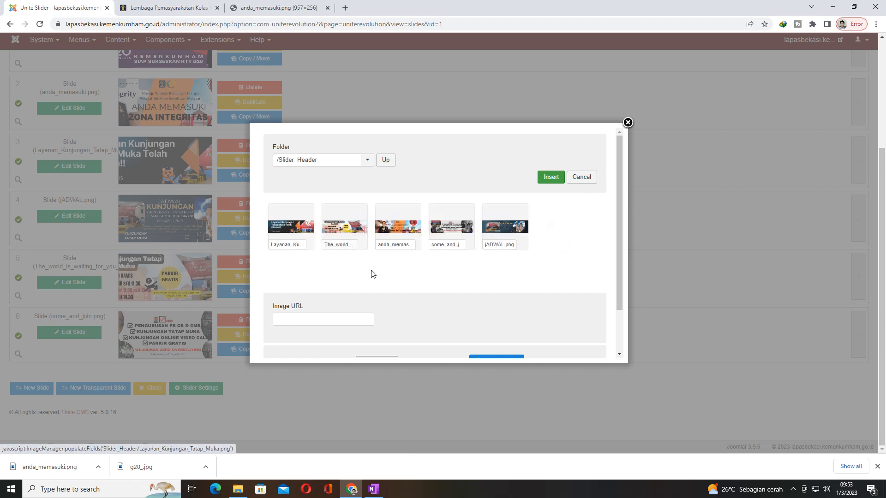
scroll(433, 253, down, 1)
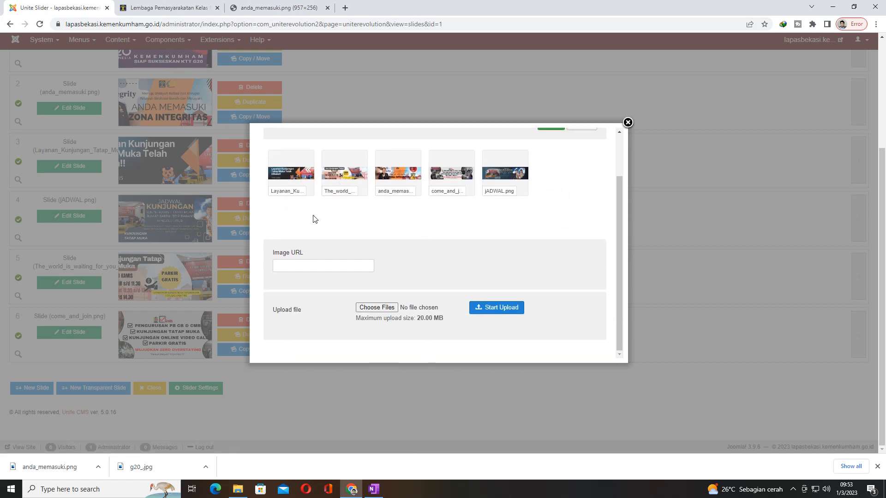
click(374, 308)
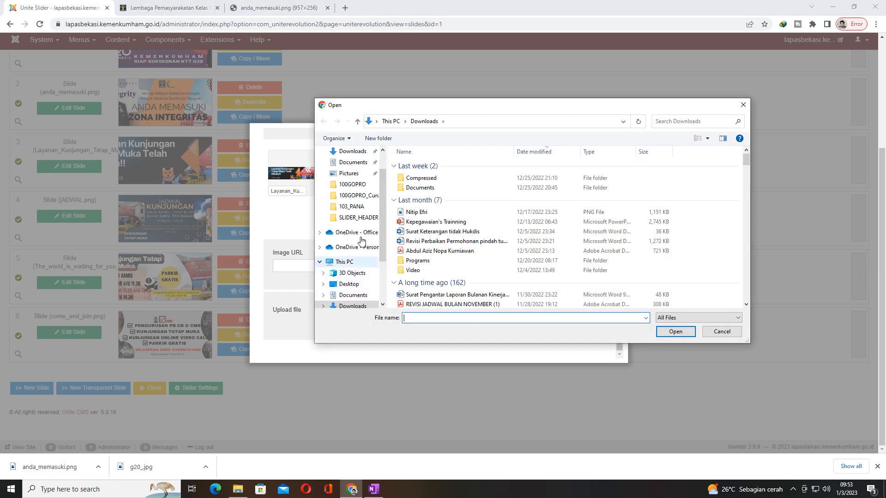
scroll(353, 286, down, 1)
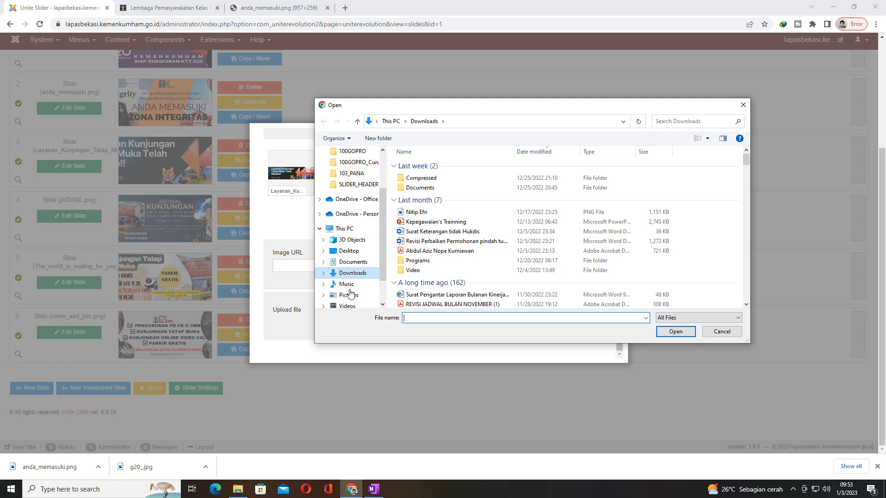
click(350, 294)
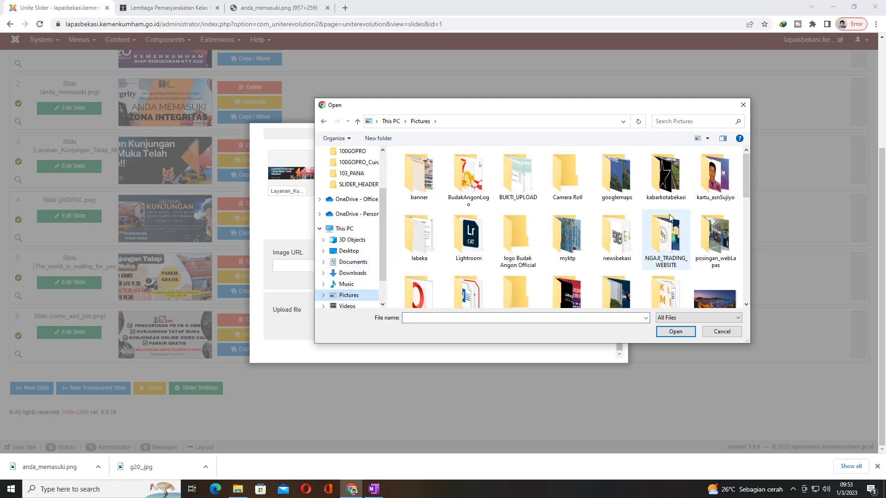
scroll(674, 235, down, 1)
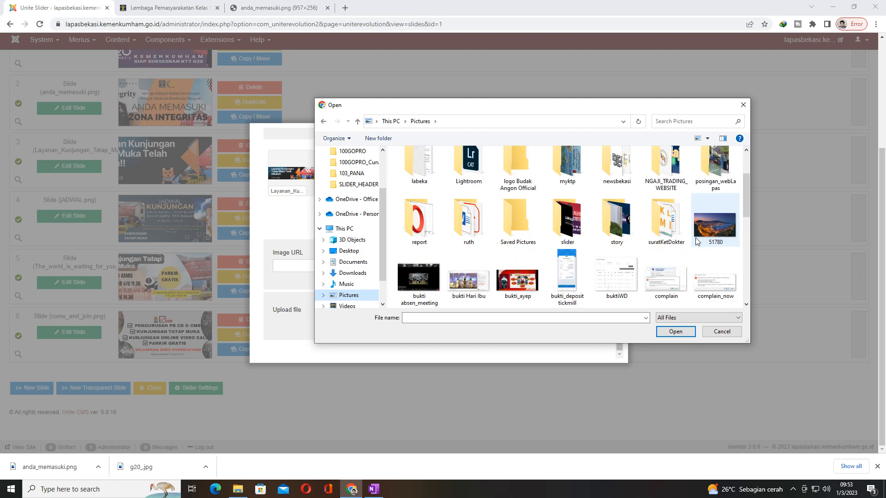
double_click(716, 177)
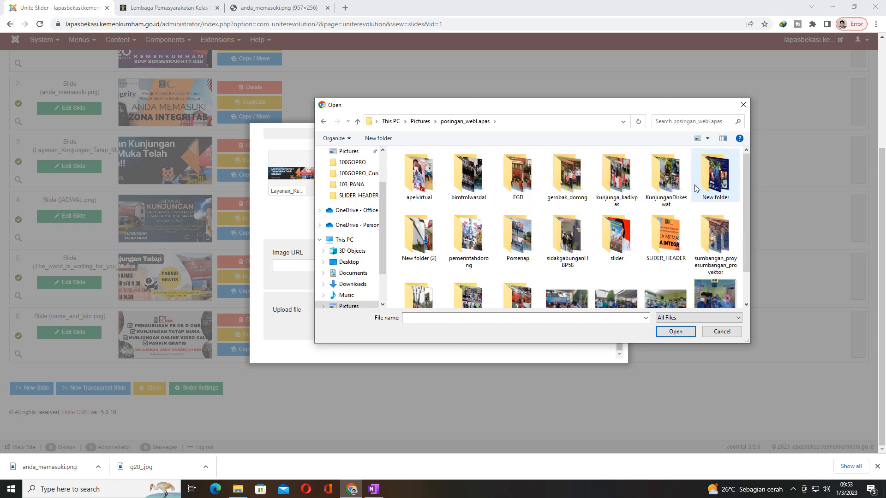
double_click(672, 240)
click(418, 159)
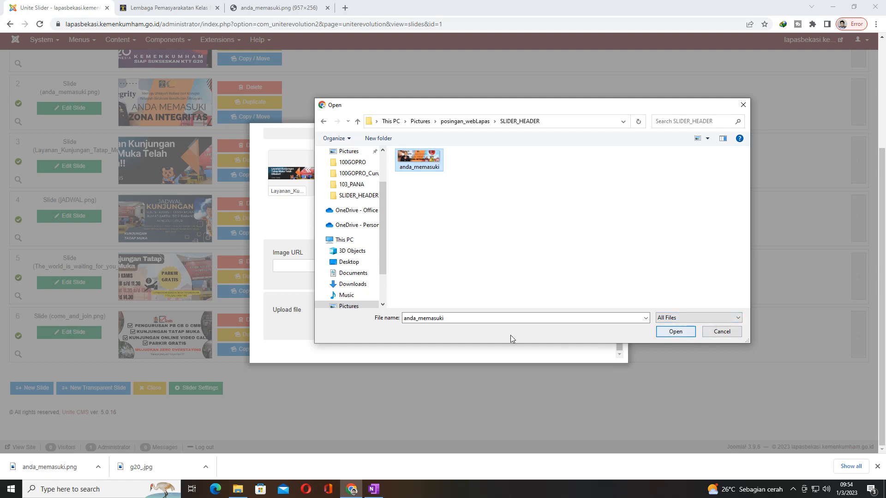
click(453, 318)
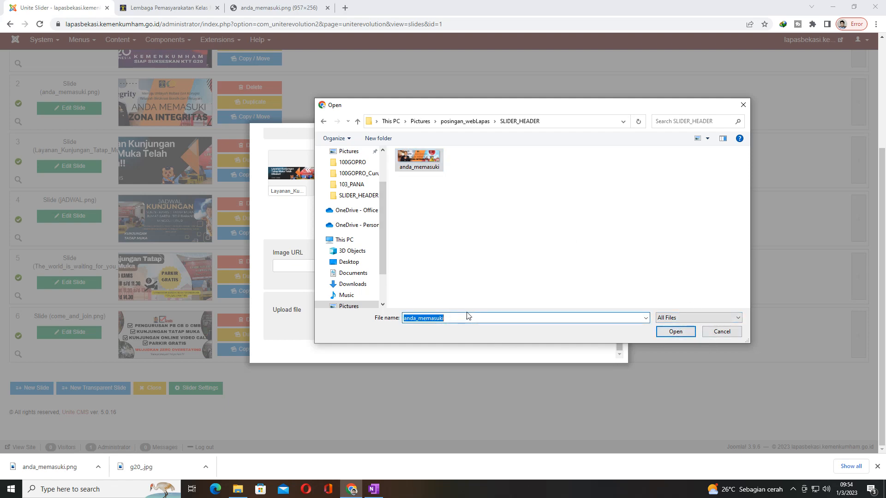
click(743, 105)
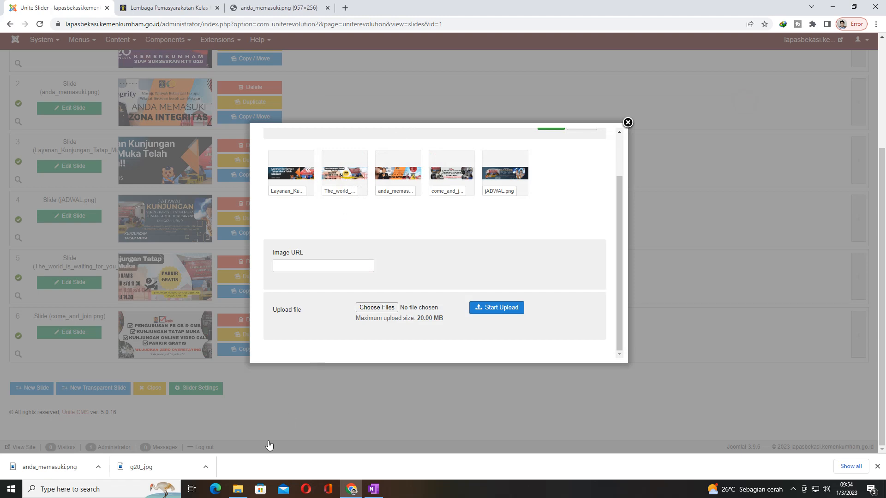
Step: Switch to File Explorer and rename the anda_memasuki image in the SLIDER_HEADER folder to anda_memasuki_
click(238, 489)
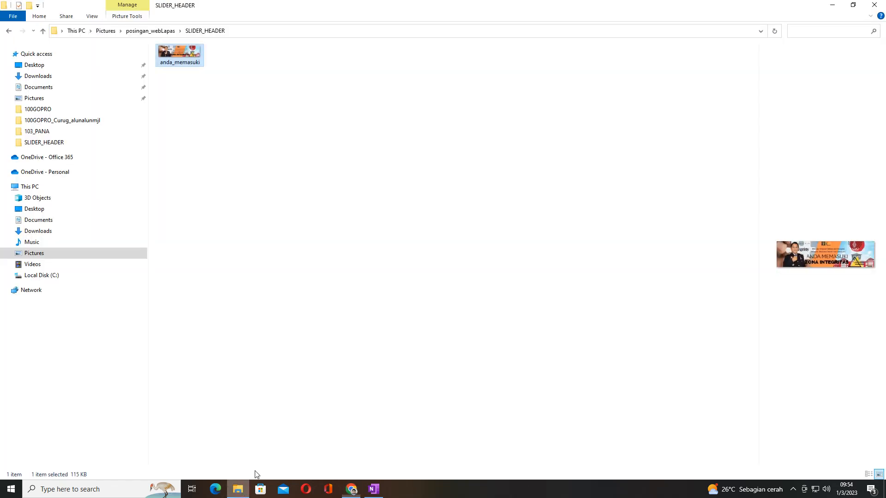
right_click(178, 51)
click(203, 415)
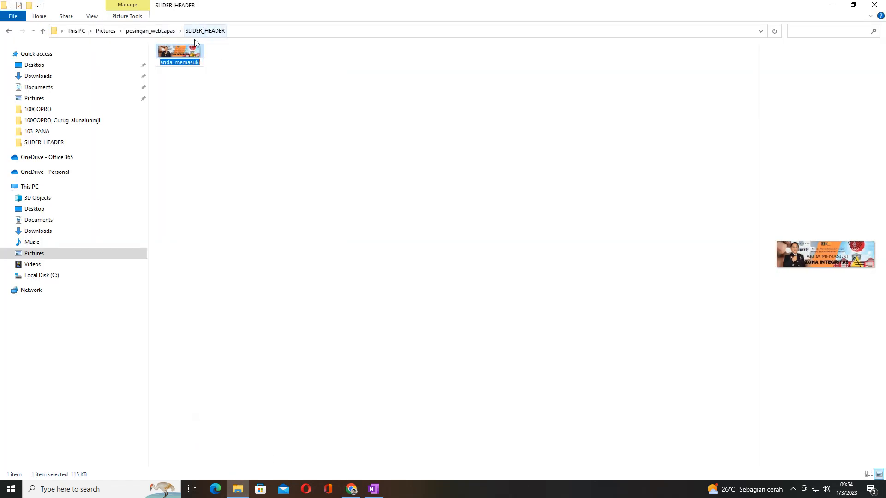
click(199, 67)
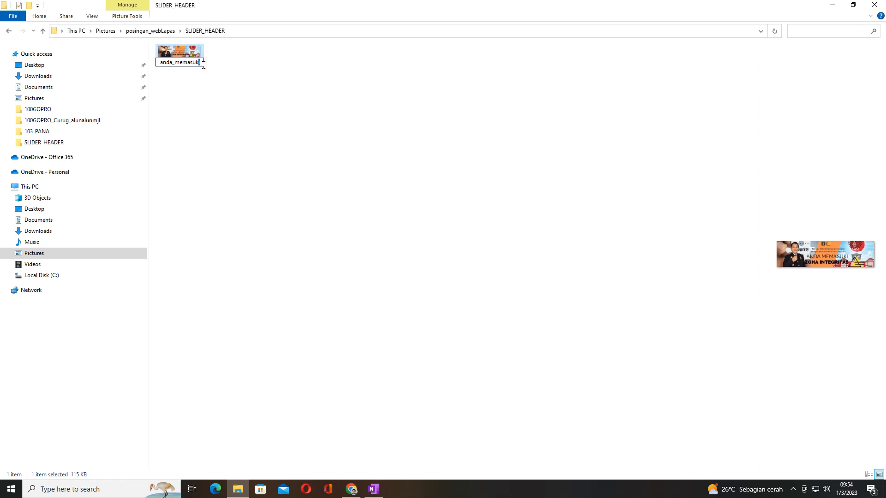
text(_)
key(Return)
click(248, 112)
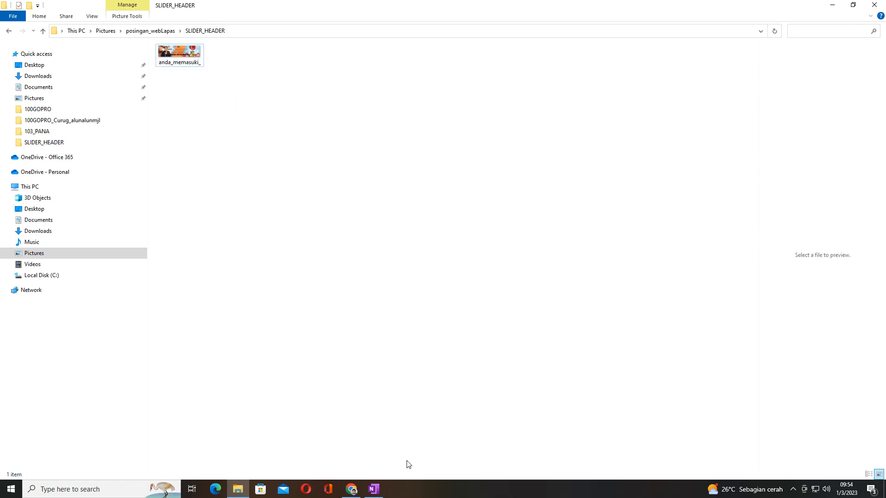
Step: Switch back to Chrome and upload anda_memasuki_.png from the local SLIDER_HEADER folder to the site's Slider_Header folder
click(350, 493)
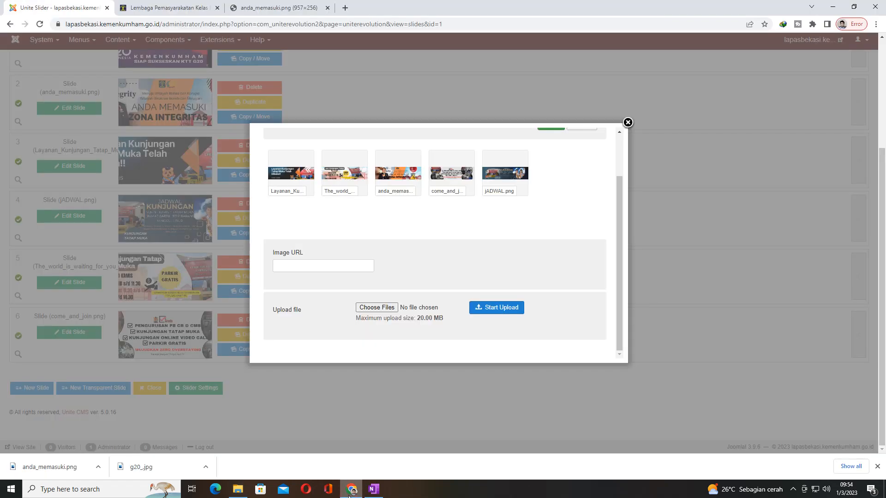
click(388, 305)
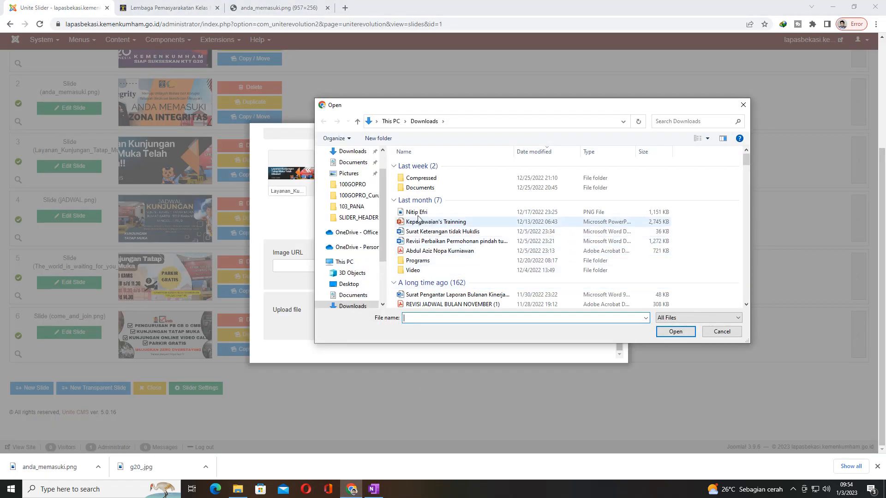
click(362, 218)
click(427, 191)
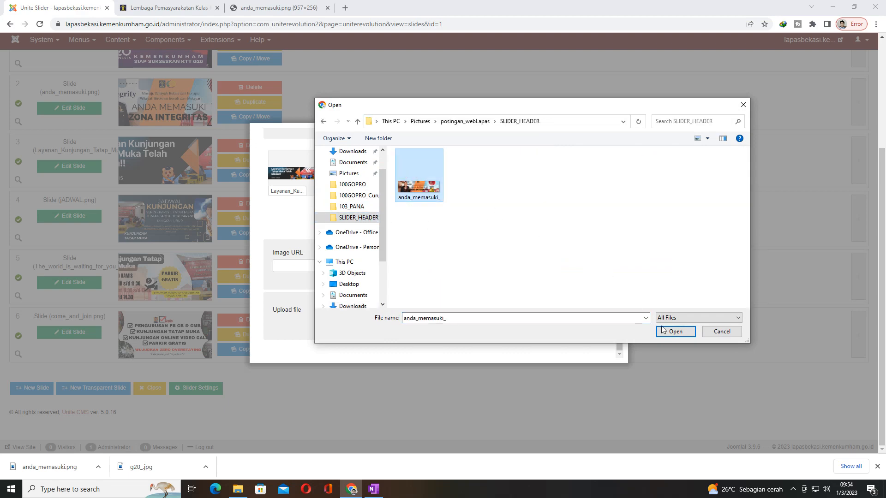
click(685, 331)
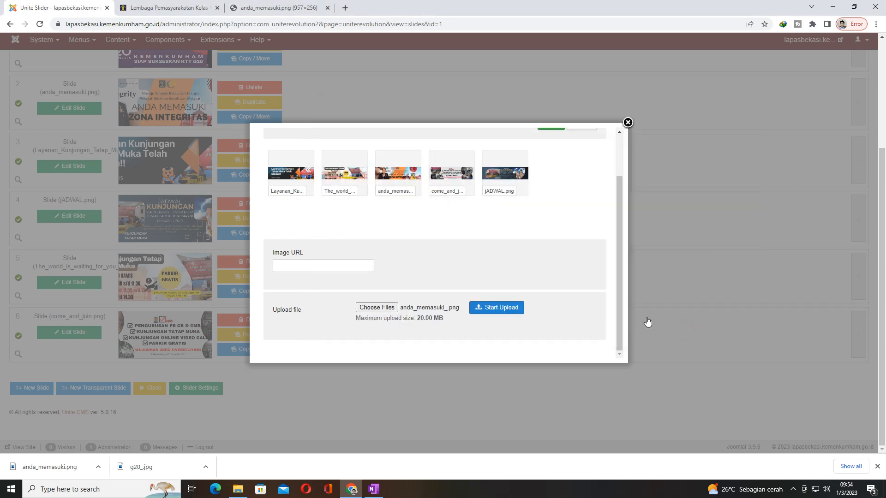
click(502, 310)
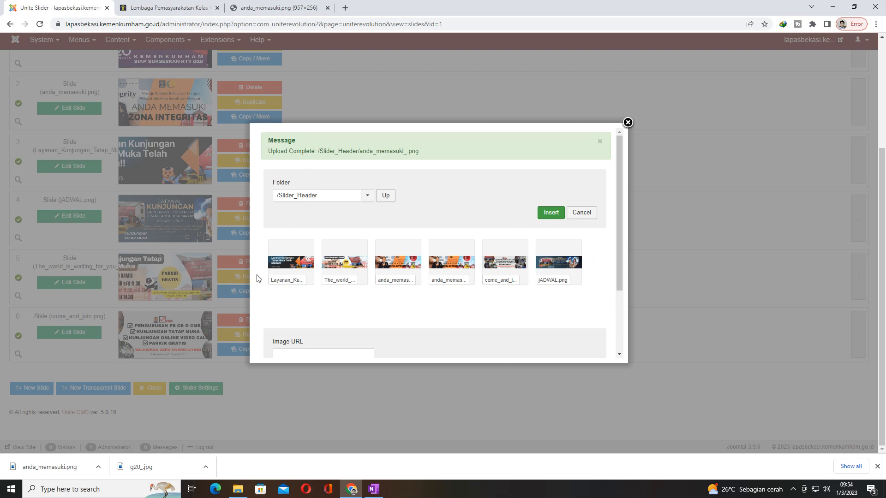
Step: Select the uploaded anda_memasuki_.png, check the end of its image URL, and insert it as a new slide
scroll(537, 298, down, 1)
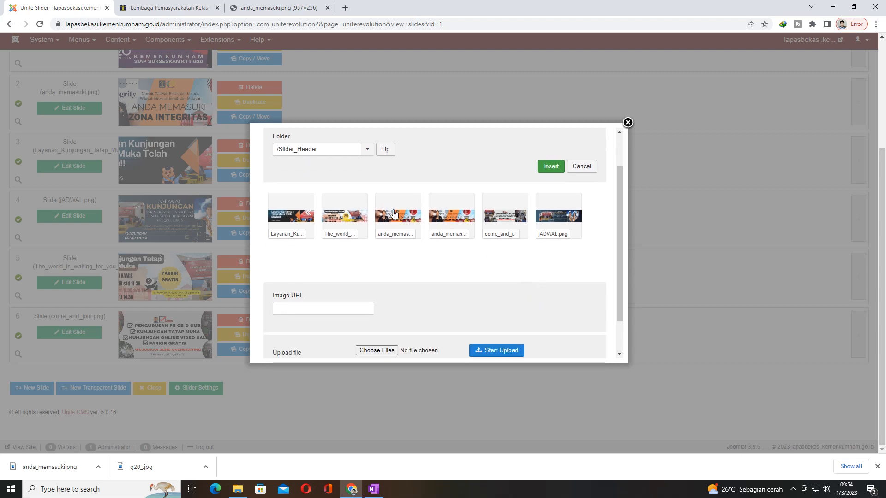
click(454, 222)
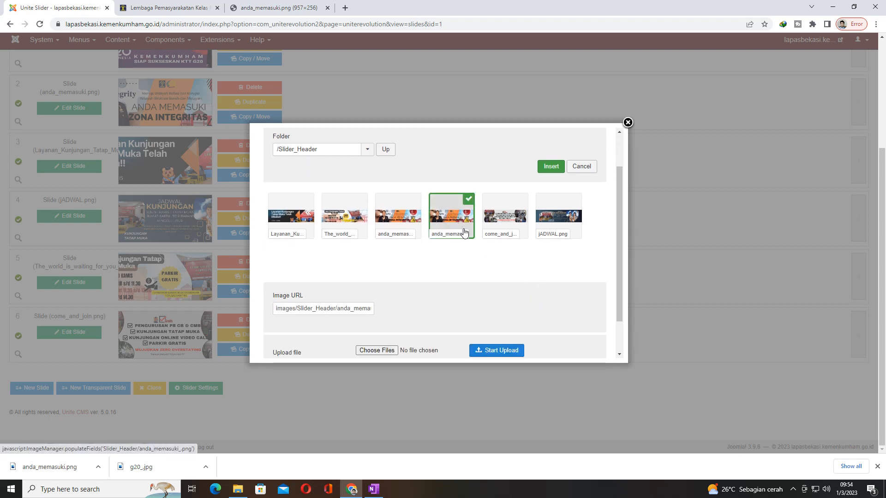
click(369, 309)
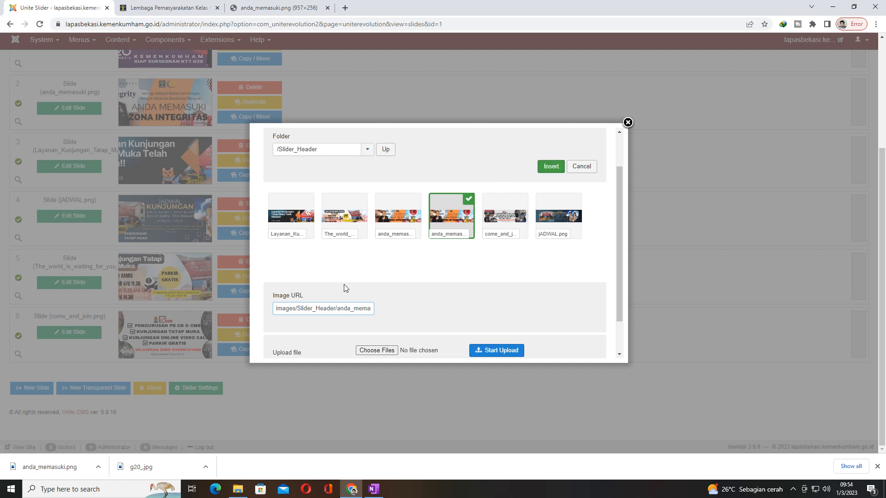
key(Right)
key(Right)
key(Right)
key(Right)
key(Right)
key(Right)
key(Right)
key(Right)
key(Right)
click(550, 166)
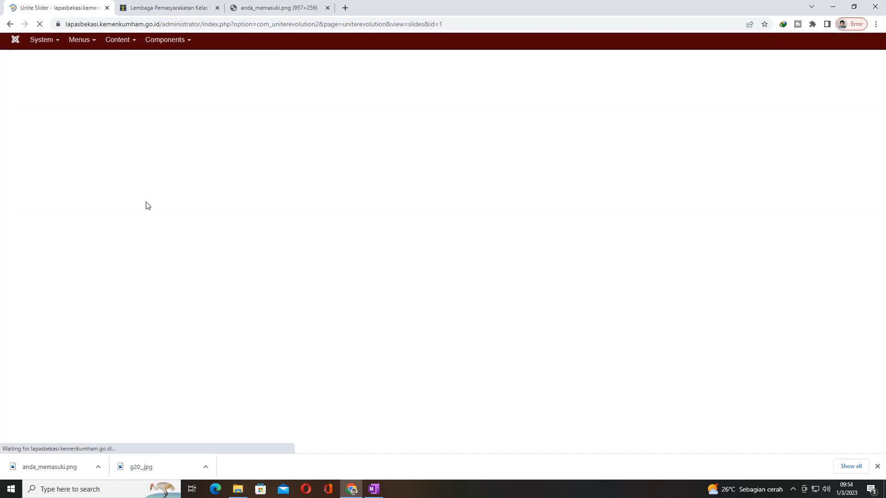
scroll(354, 324, down, 5)
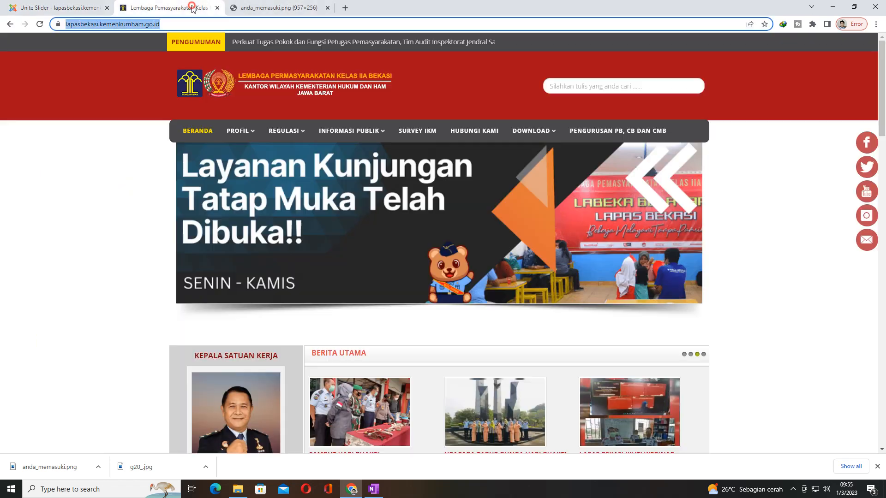
Step: Reload the website homepage, view the last and first header slides, and glance at the local SLIDER_HEADER folder in File Explorer
click(192, 9)
key(F5)
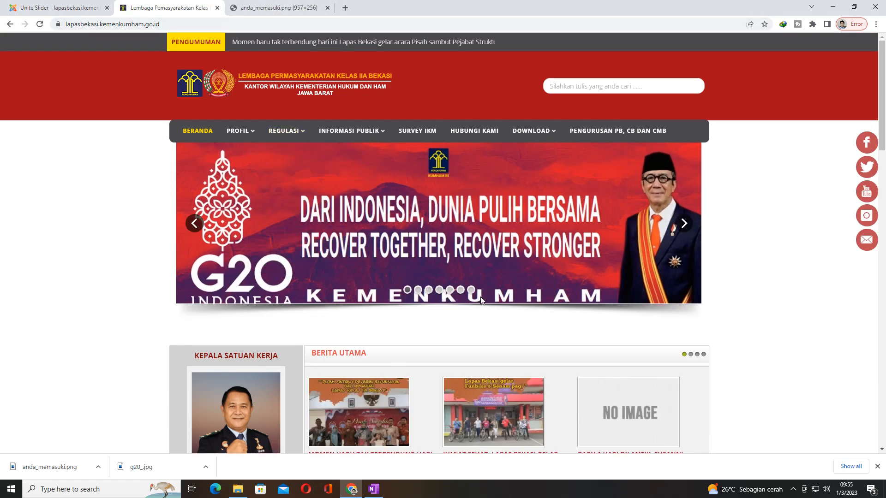
click(472, 291)
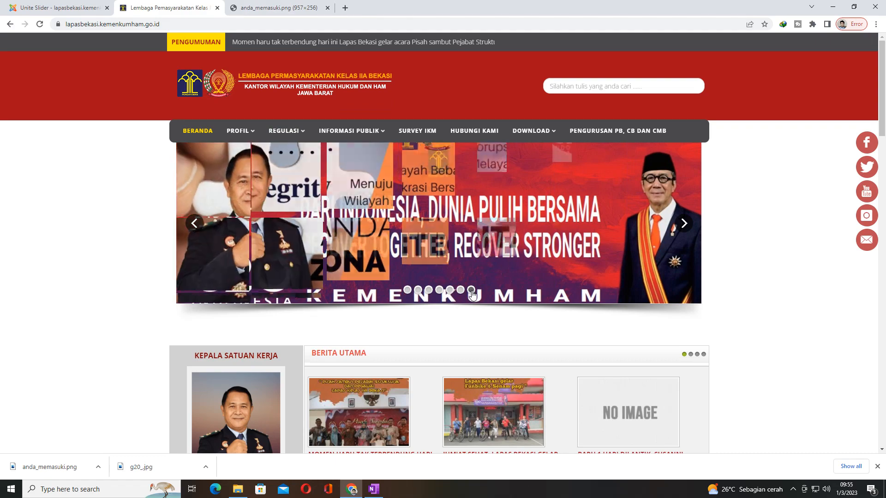
click(408, 291)
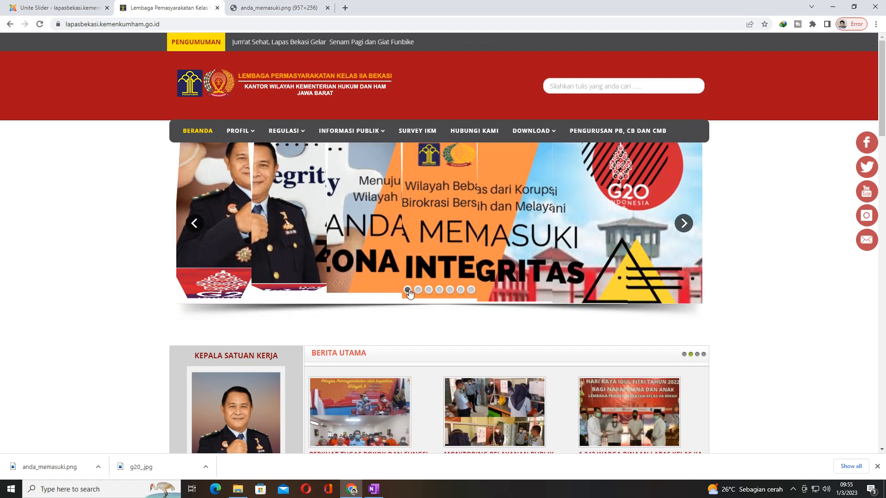
click(471, 291)
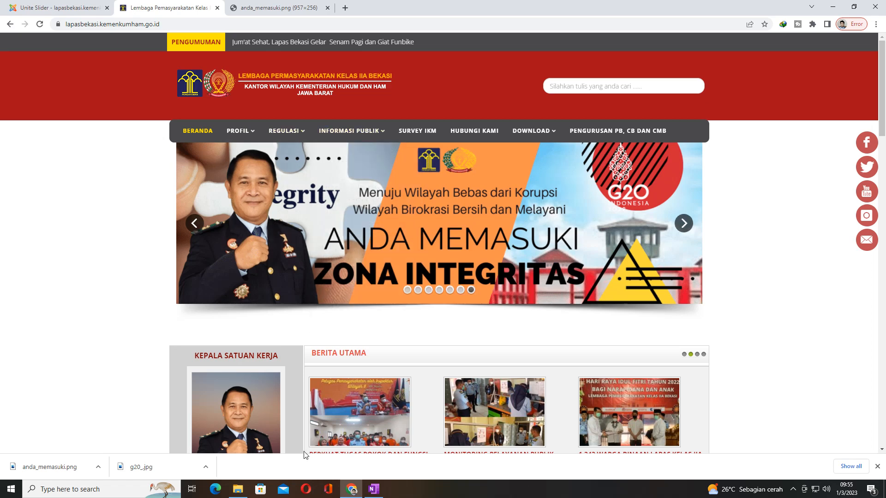
click(238, 490)
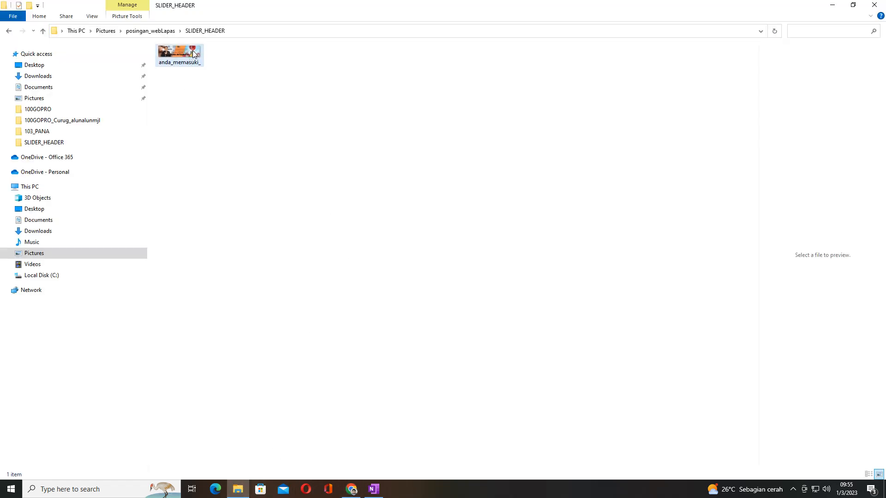
click(831, 8)
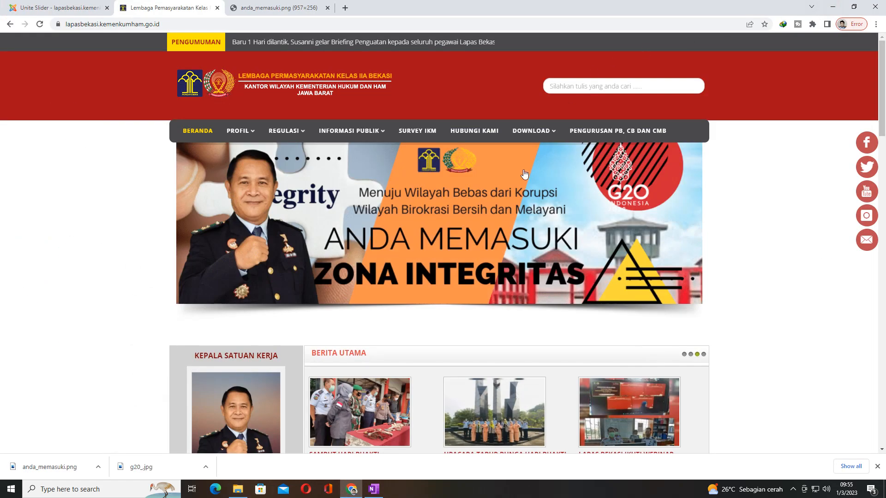
Step: Return to the Unite Slider slides list and move the anda_memasuki_.png slide from the end to the first place
click(75, 7)
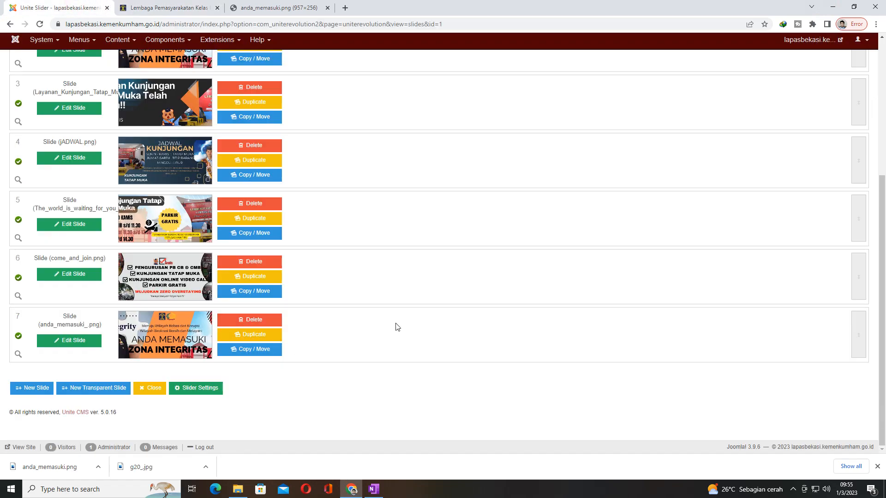
scroll(396, 318, up, 5)
scroll(386, 275, down, 5)
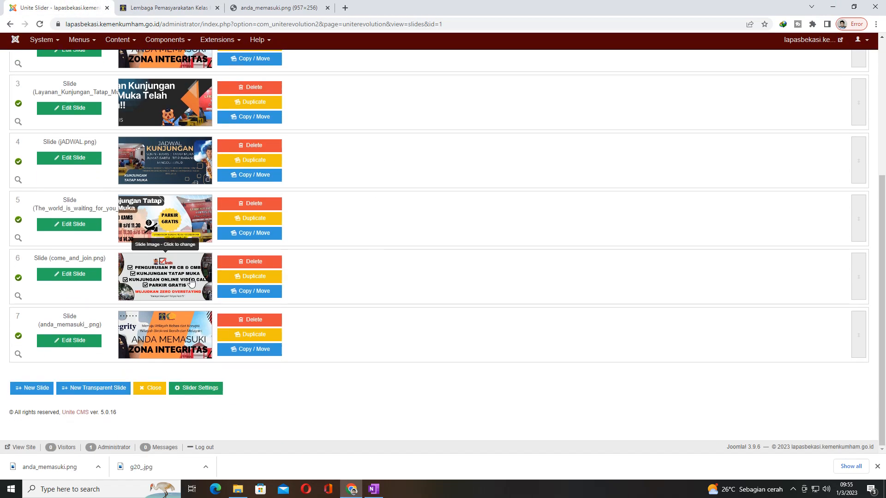
scroll(192, 282, up, 5)
scroll(203, 323, down, 5)
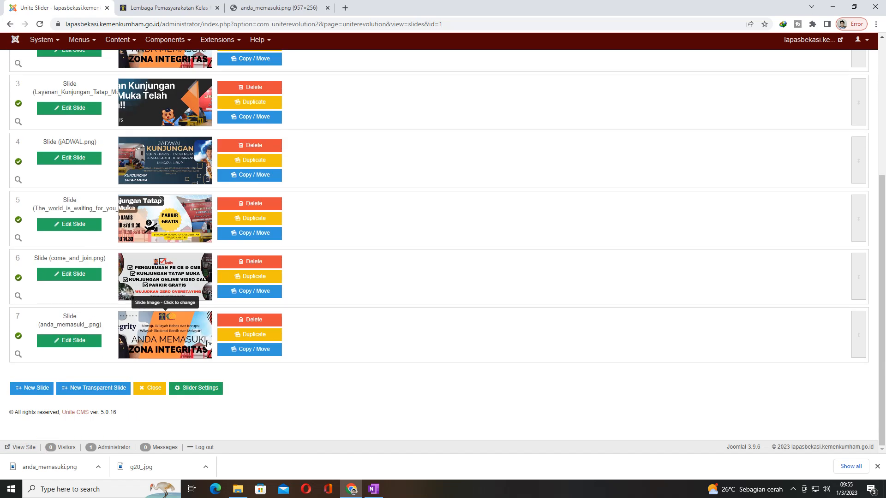
scroll(208, 344, up, 1)
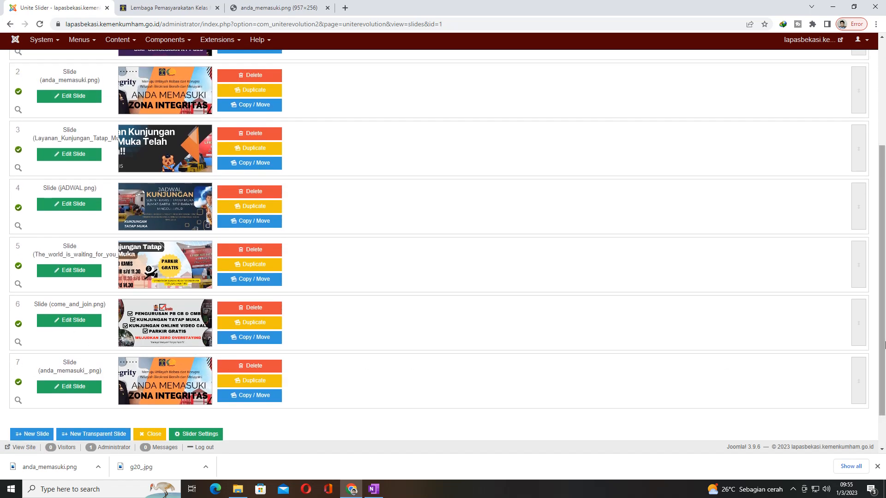
drag(864, 375, 853, 134)
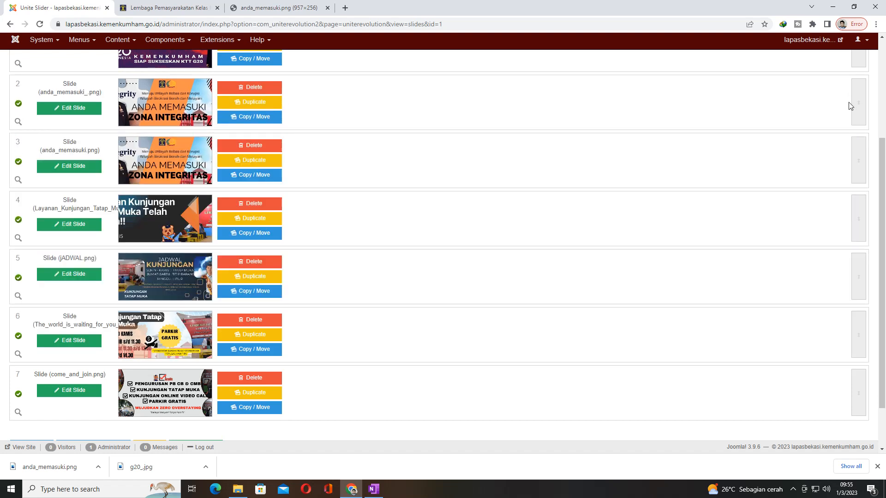
scroll(837, 203, up, 3)
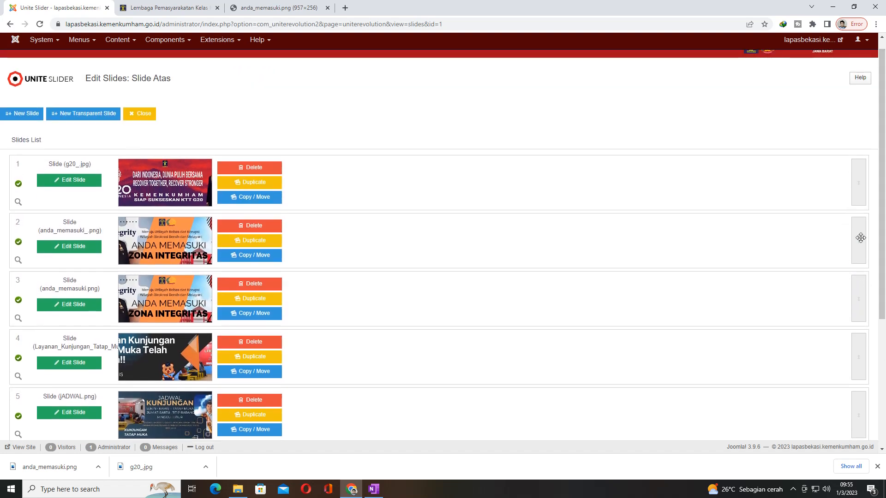
drag(860, 238, 862, 172)
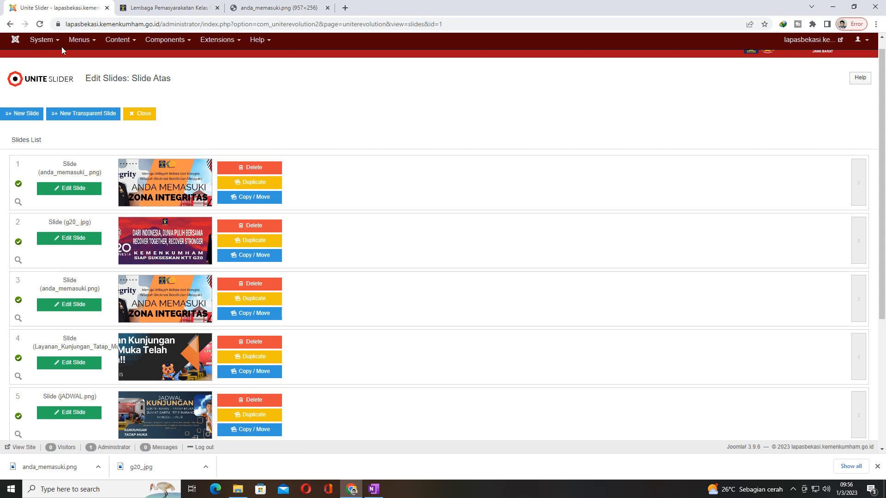
scroll(245, 228, down, 4)
scroll(246, 228, up, 4)
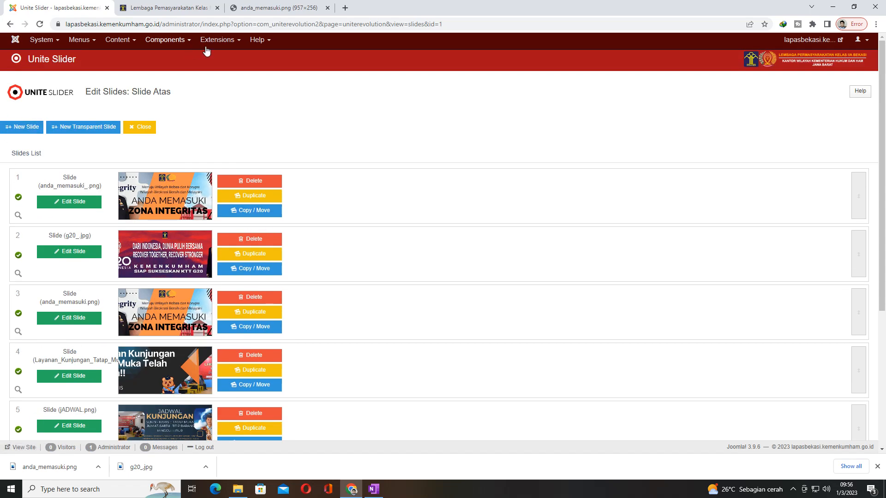
Step: Reload the homepage, check the first two header slides, and return to the Unite Slider slides list
click(150, 8)
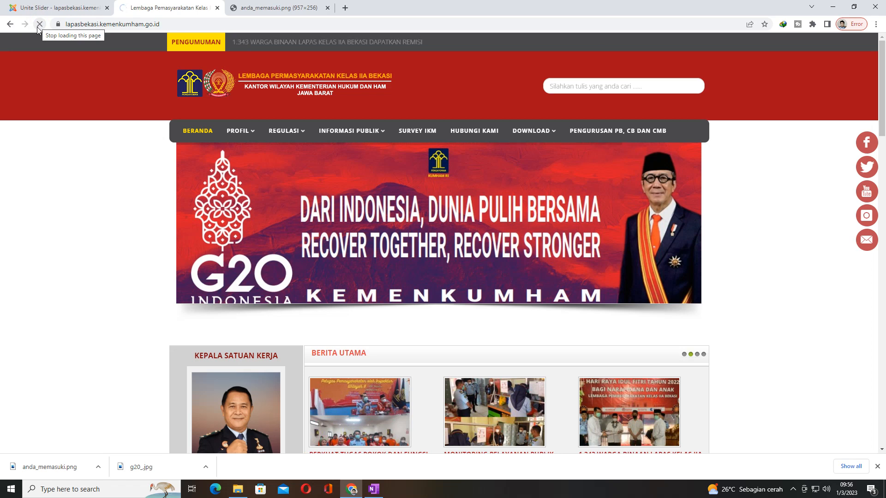
click(40, 25)
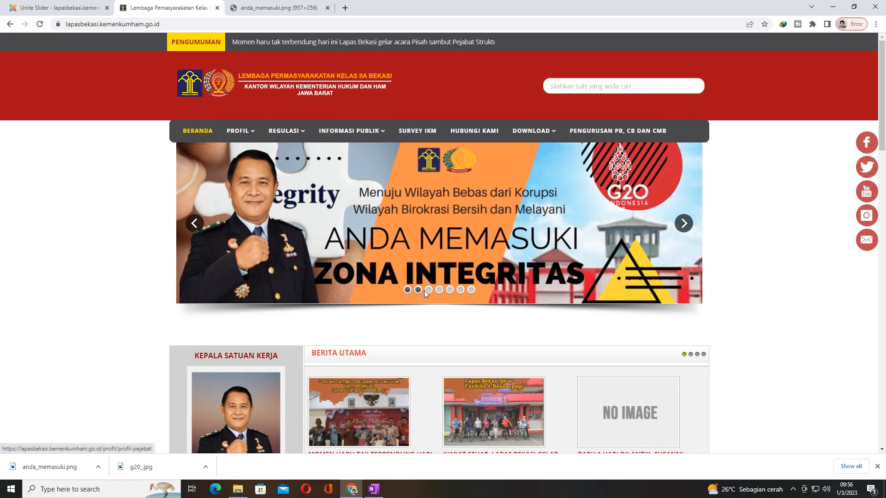
click(418, 290)
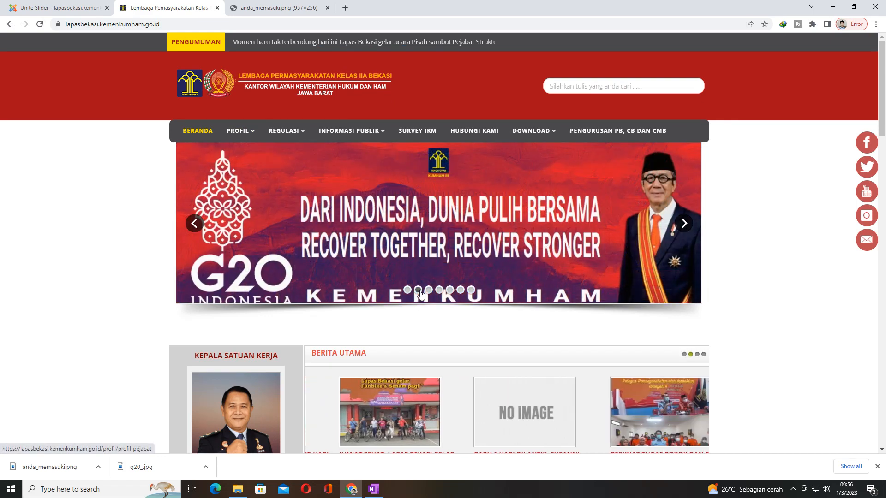
click(406, 290)
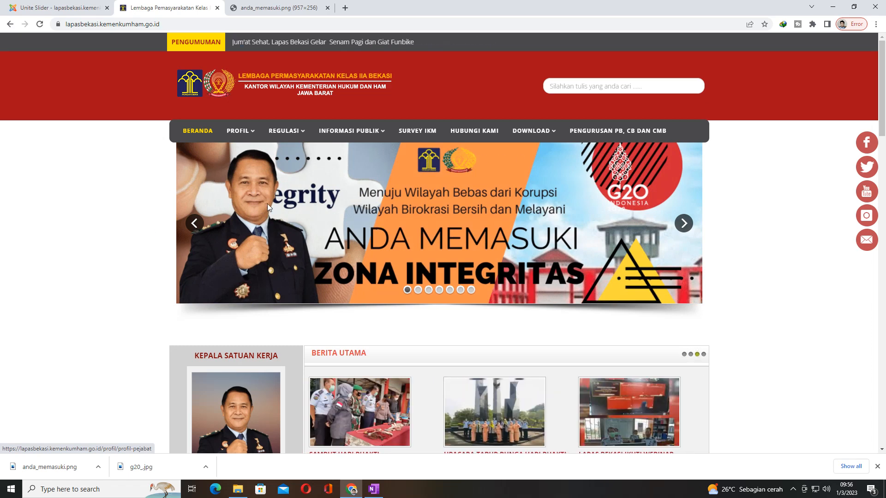
click(65, 7)
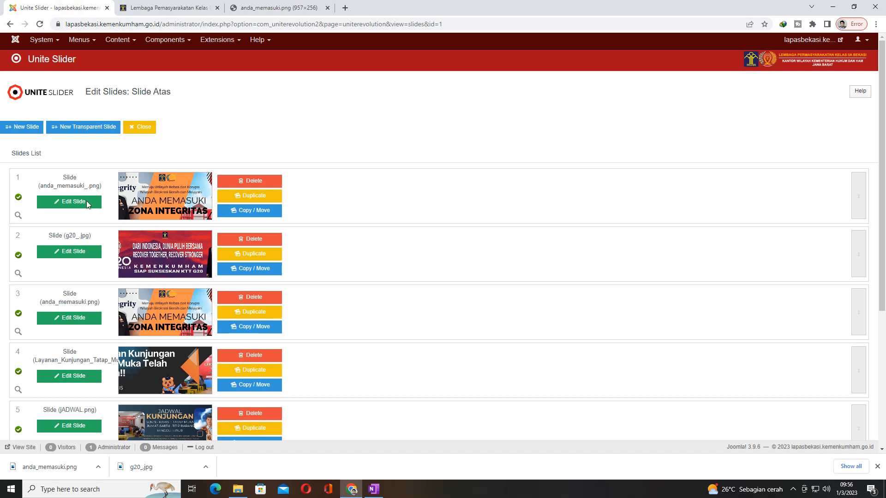
scroll(411, 200, down, 2)
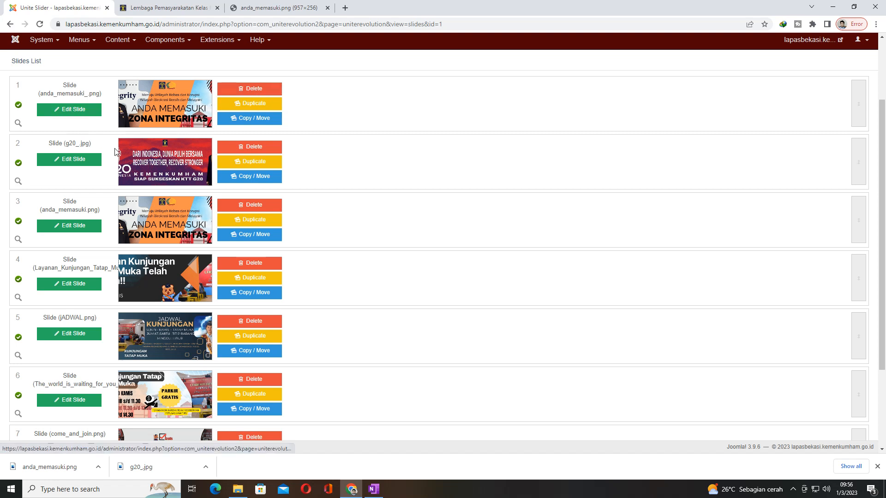
scroll(185, 102, down, 1)
scroll(124, 107, up, 3)
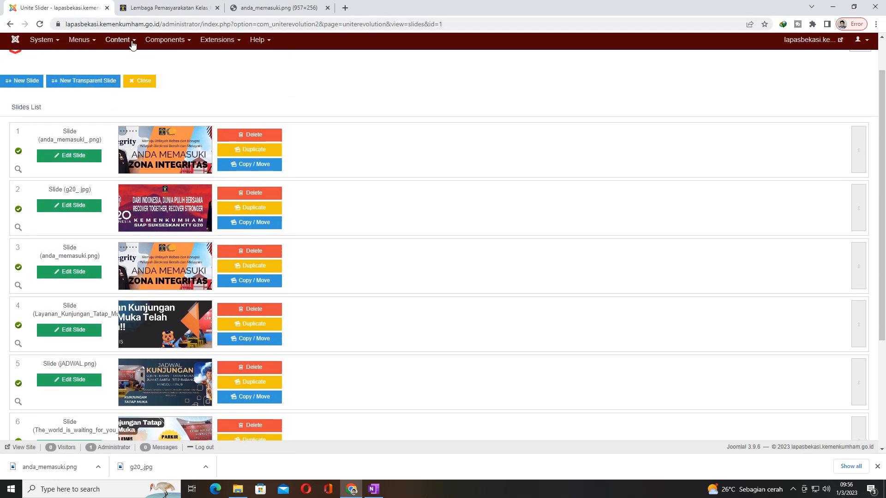
click(220, 39)
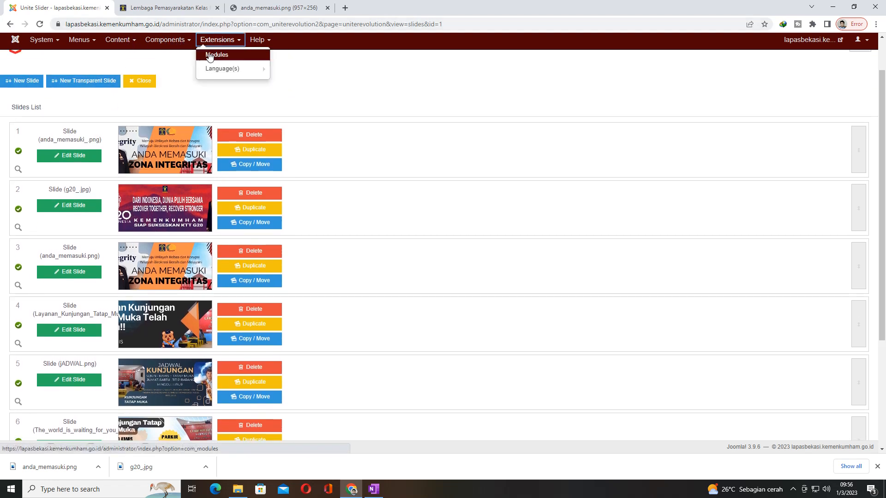
click(165, 40)
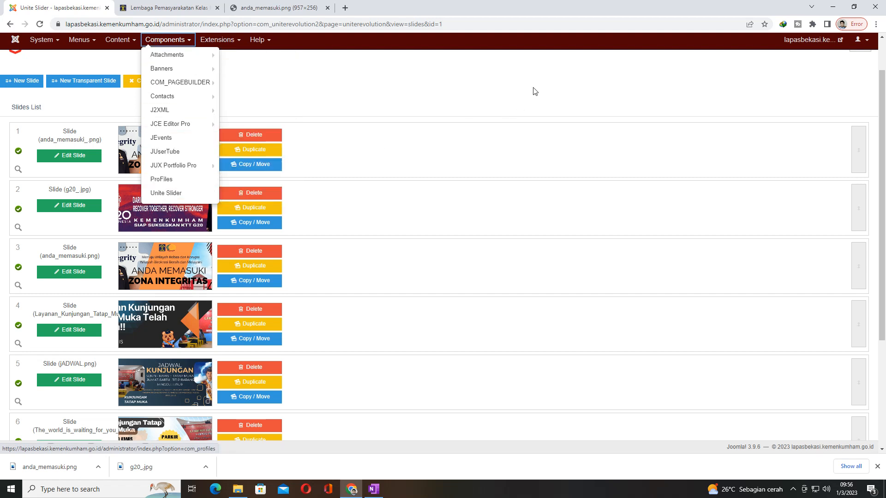
click(309, 87)
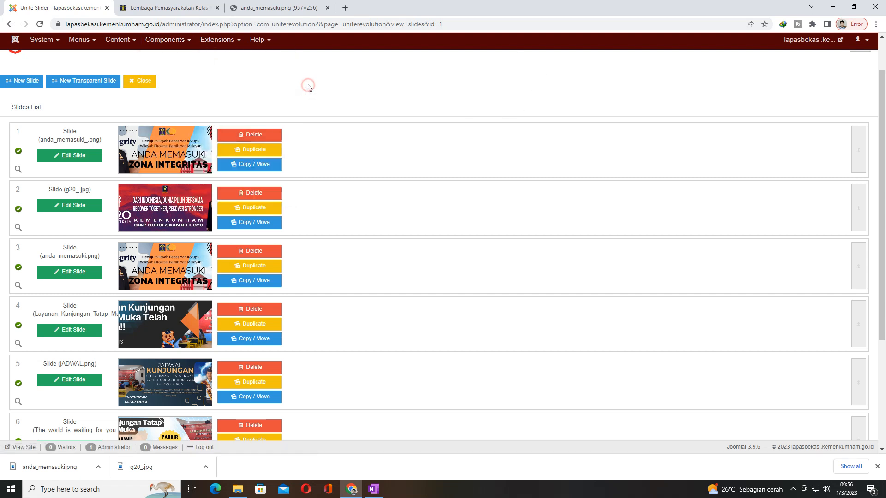
Step: Delete the anda_memasuki_.png slide from the slides list and confirm the deletion
click(250, 137)
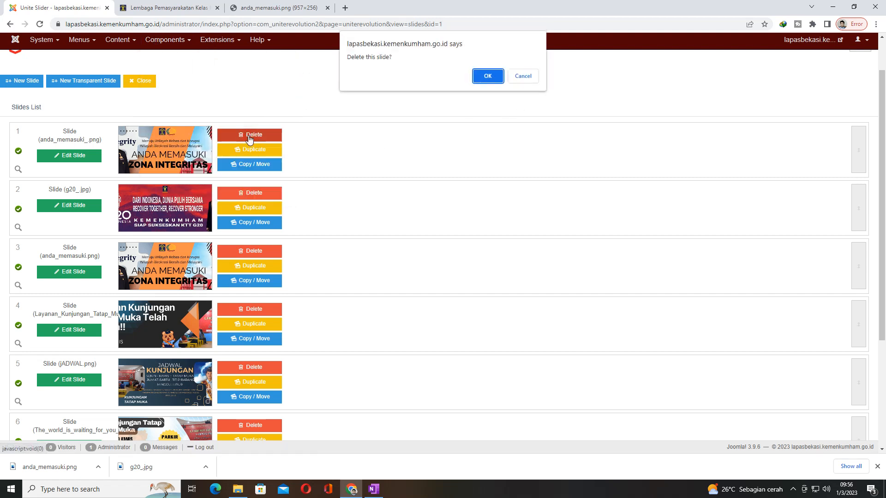
click(495, 76)
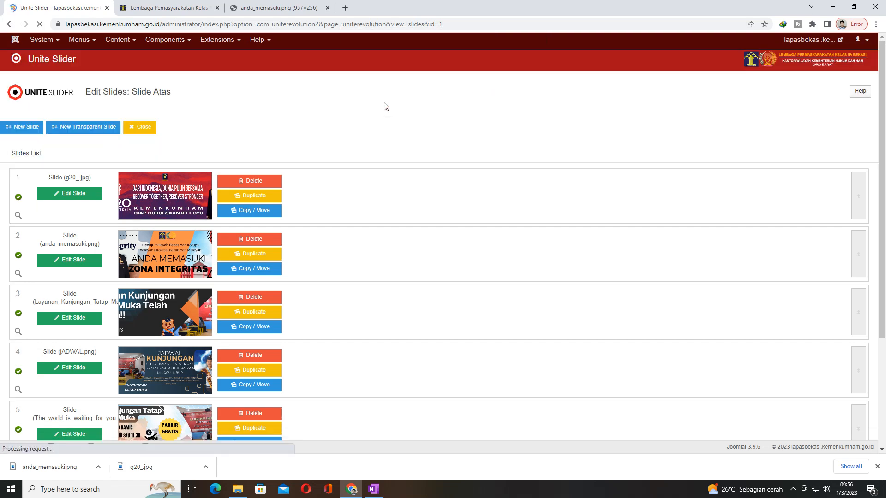
Step: Reload the homepage to check its first header slide, compare it with the slides list, and minimize the browser
click(165, 8)
click(41, 24)
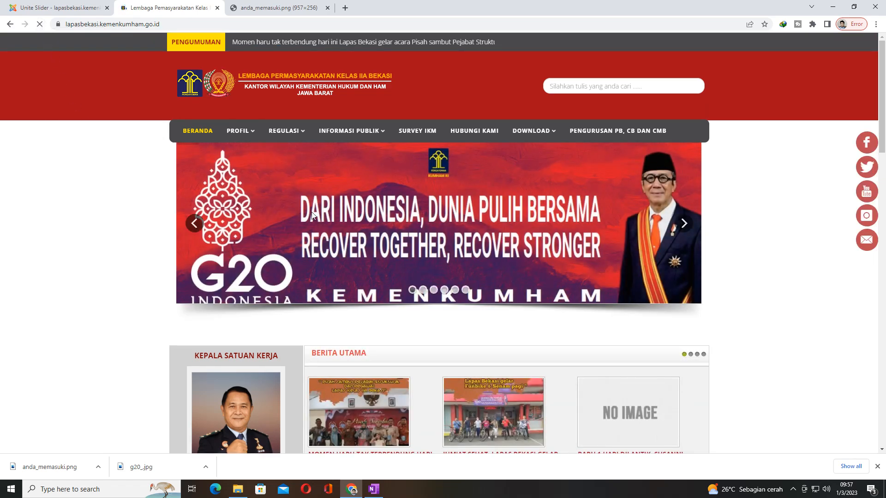
click(411, 290)
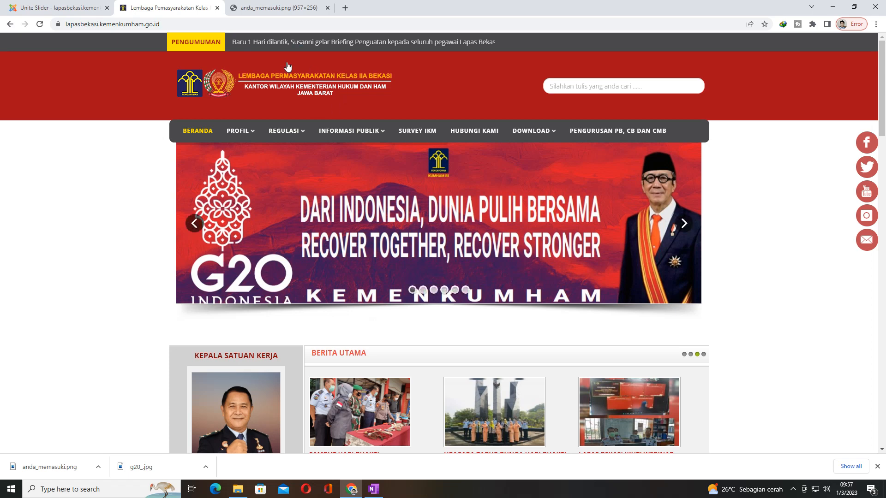
click(81, 7)
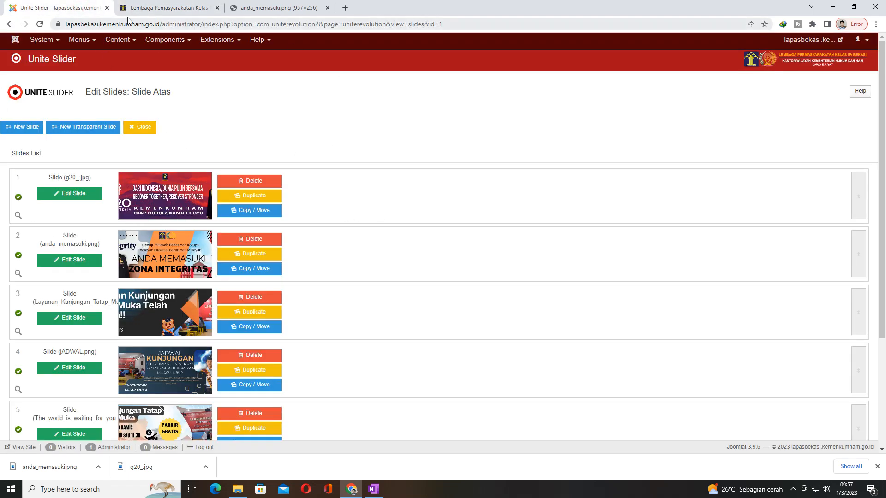
click(149, 8)
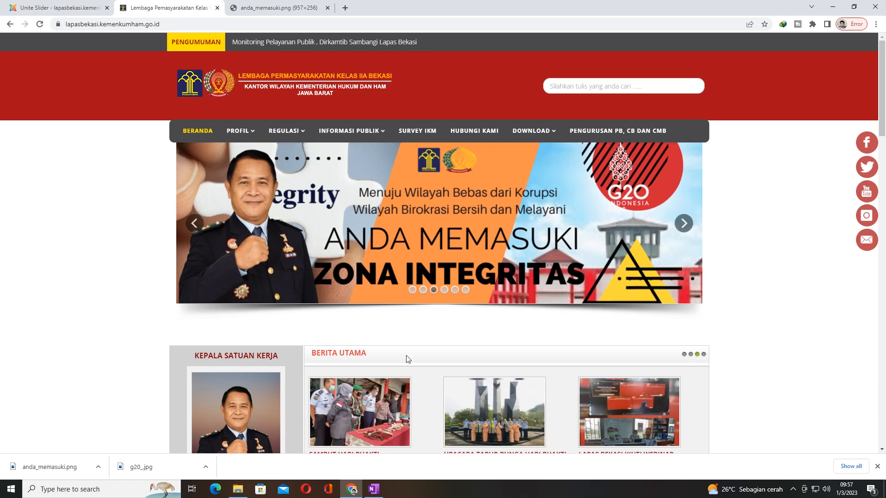
click(838, 7)
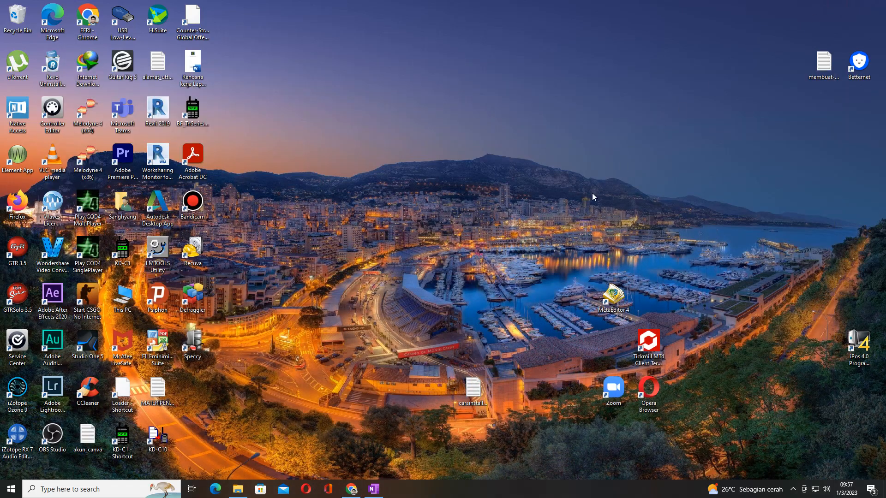